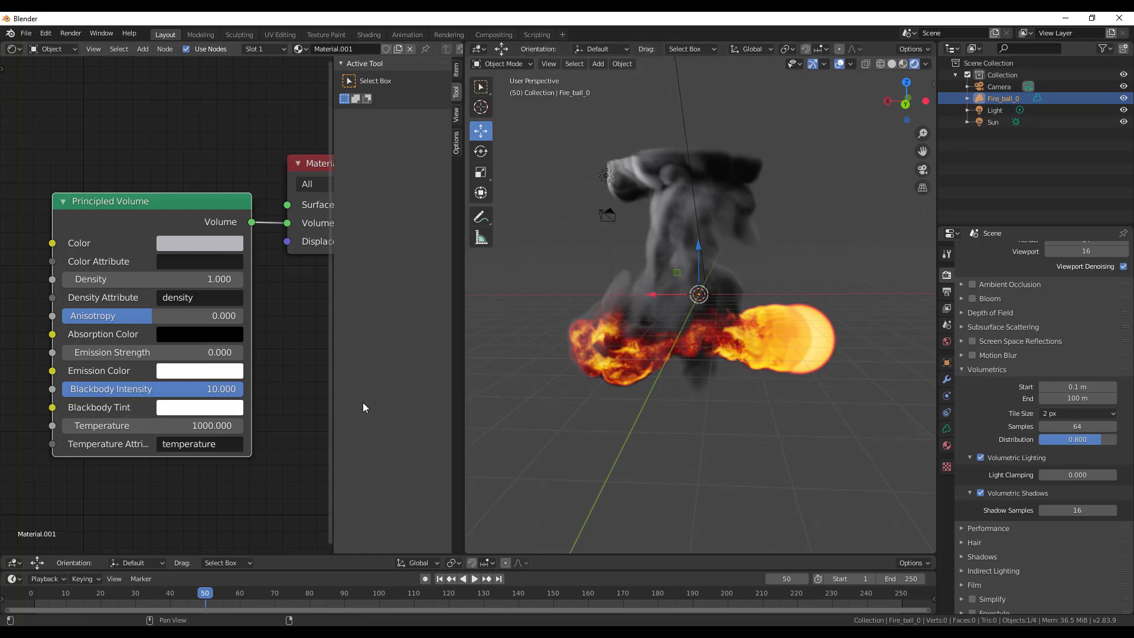
Scrub back through the finished fireball animation and play it to review the fire and smoke.
middle_click_drag(827, 339, 692, 360)
left_click_drag(207, 595, 85, 595)
left_click(475, 582)
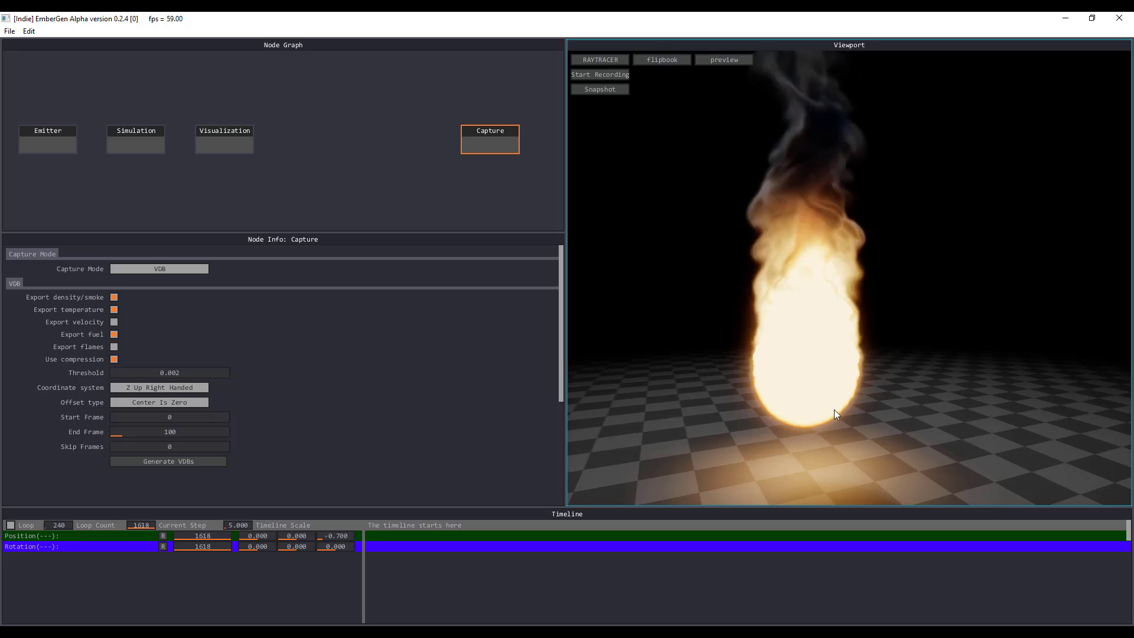
Switch to EmberGen and set the emitter's position to X 0.240, Y 0.400, Z -0.360.
middle_click_drag(896, 430, 817, 405)
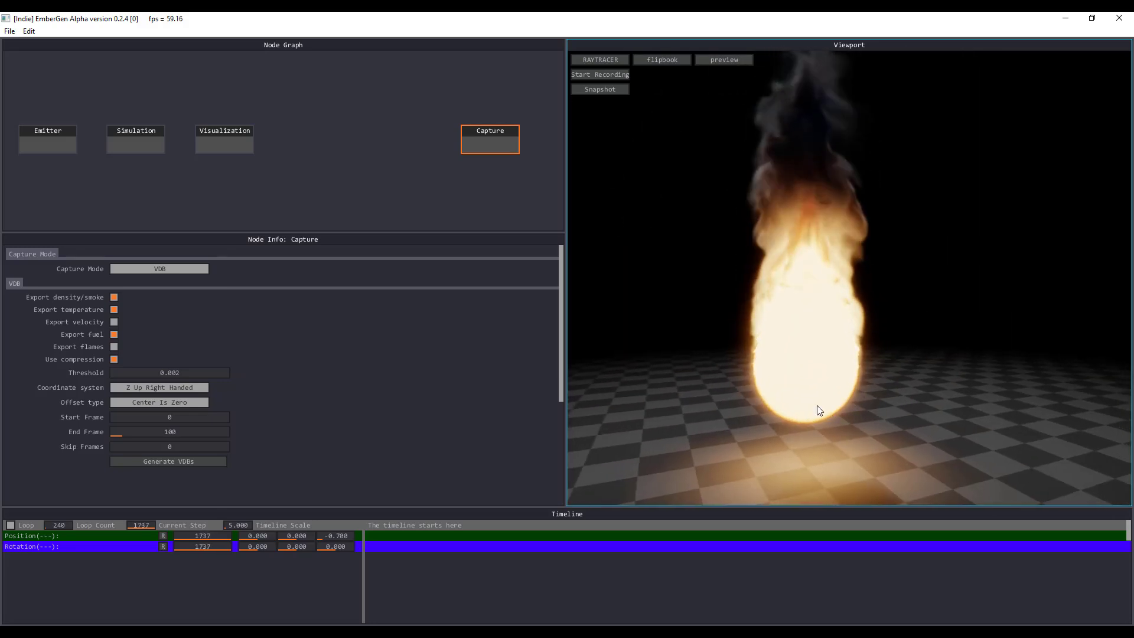
left_click(55, 133)
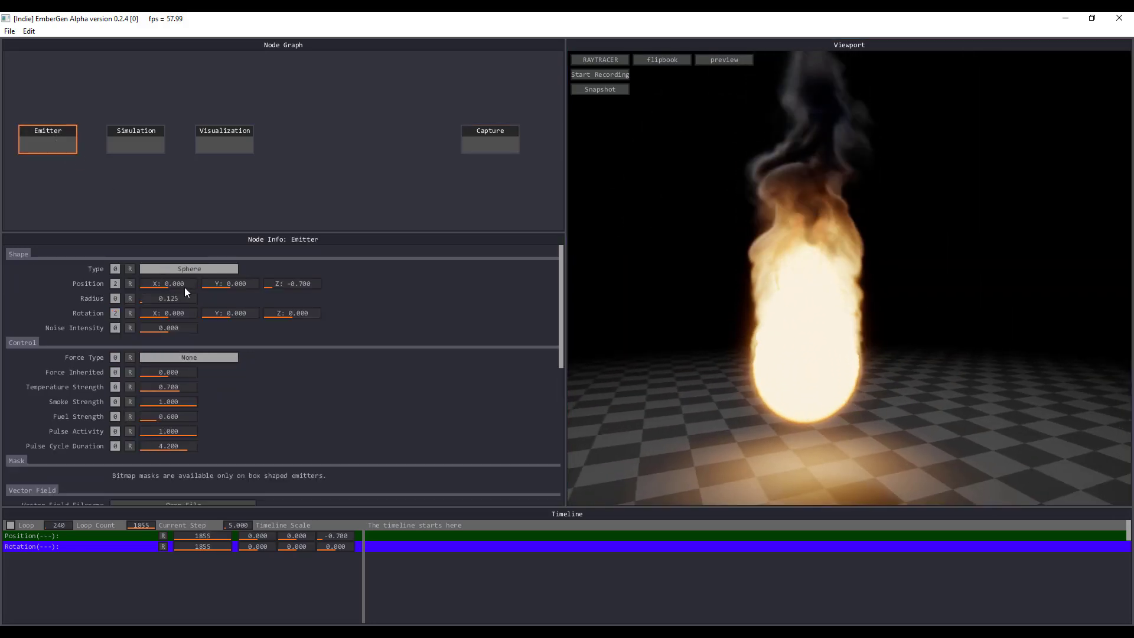
mouse_move(173, 285)
left_mouse_down()
mouse_move(151, 282)
mouse_move(176, 281)
left_mouse_up()
left_click_drag(229, 285, 292, 282)
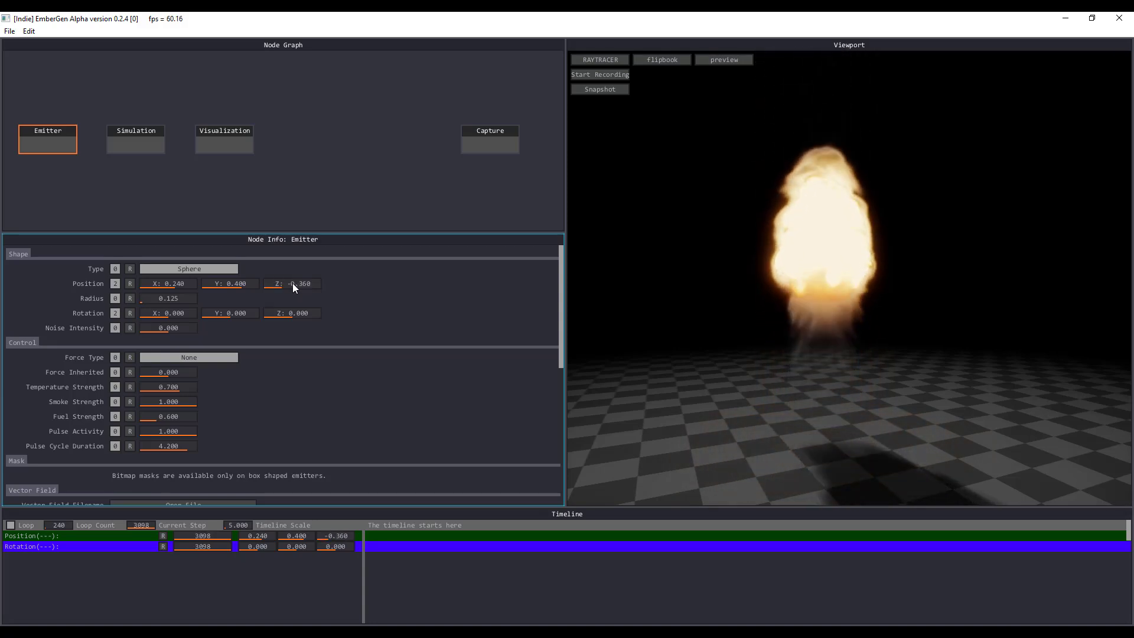
Select the Capture node and pause the running fireball simulation.
left_click_drag(489, 142, 306, 145)
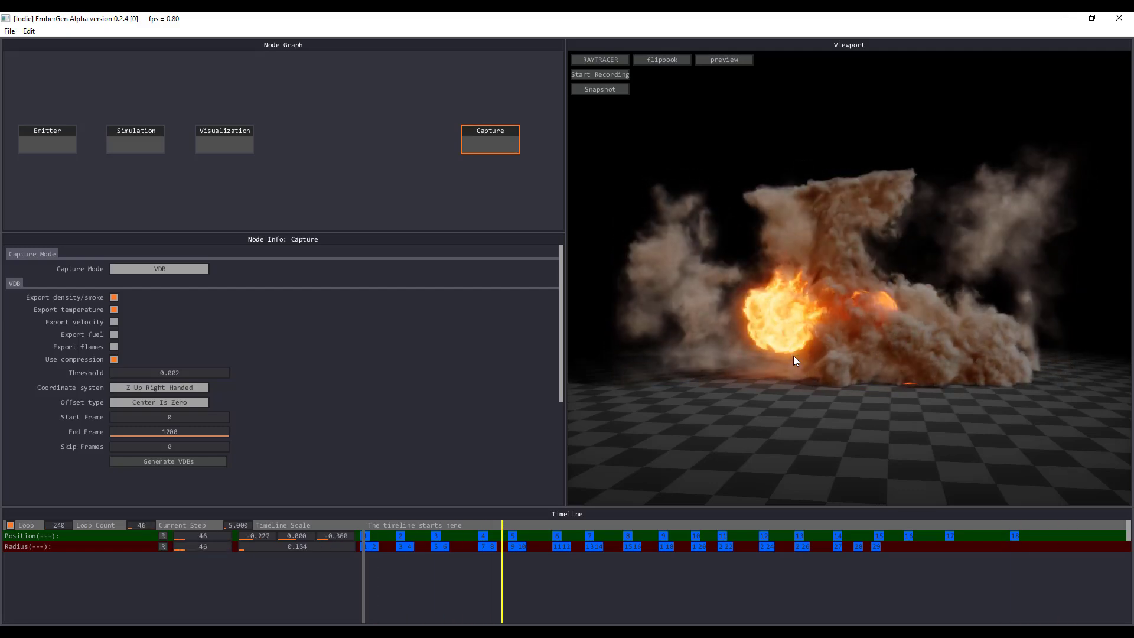
left_click_drag(874, 342, 902, 346)
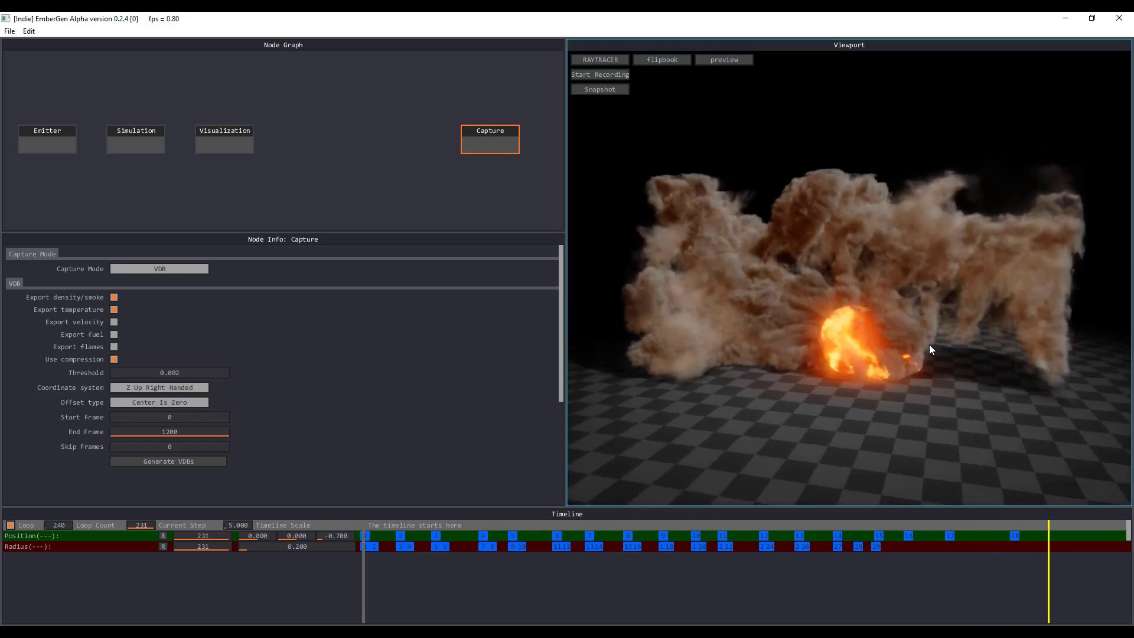
key("space")
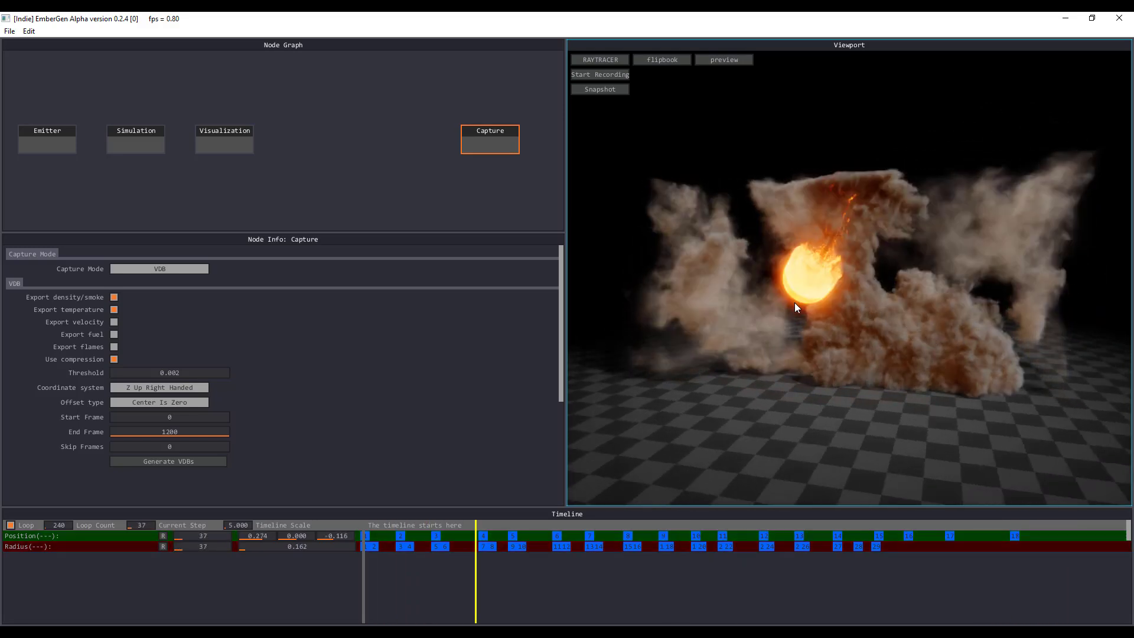
Examine the paused fireball and smoke from several angles and distances, and move the Capture node close to the Visualization node.
left_click_drag(795, 307, 729, 326)
scroll(766, 247, "up", 3)
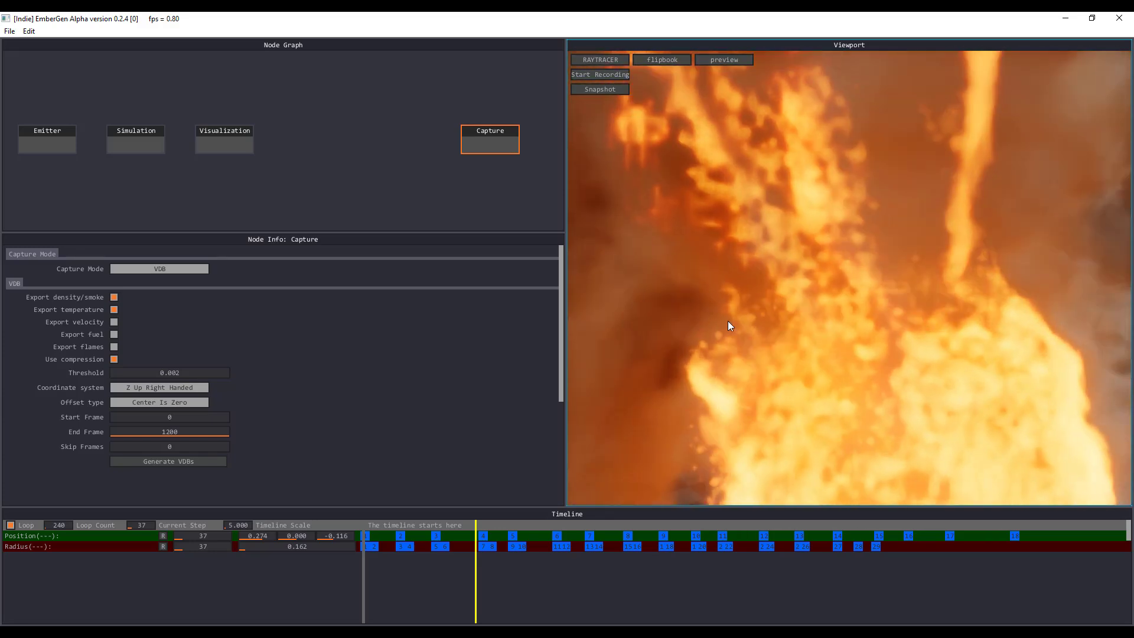
scroll(892, 319, "down", 5)
scroll(835, 325, "down", 3)
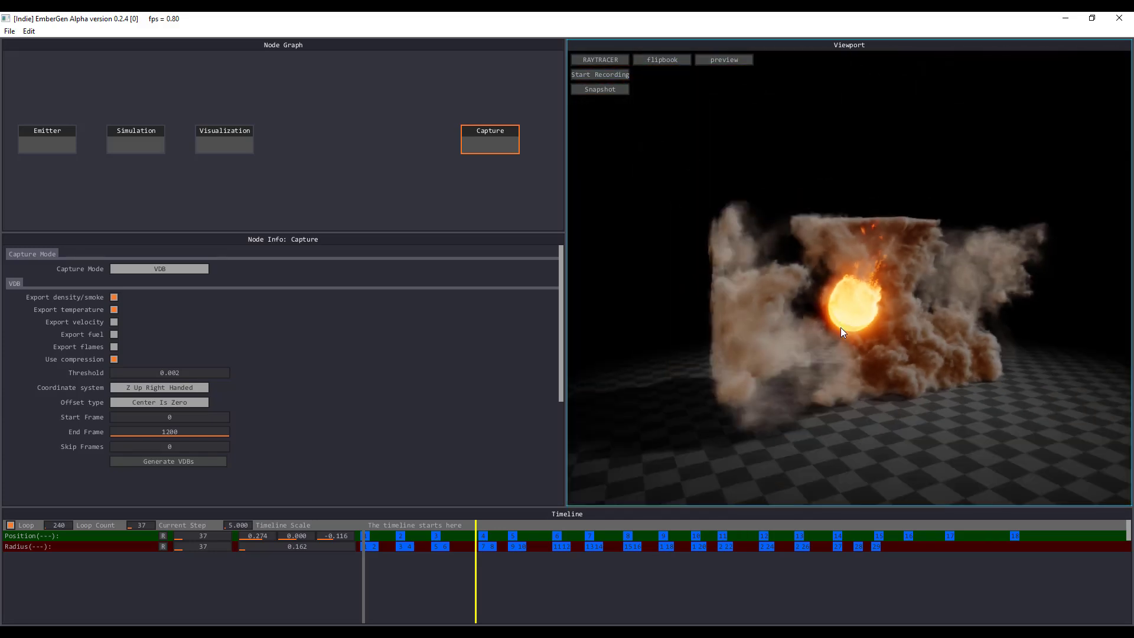
scroll(832, 342, "up", 2)
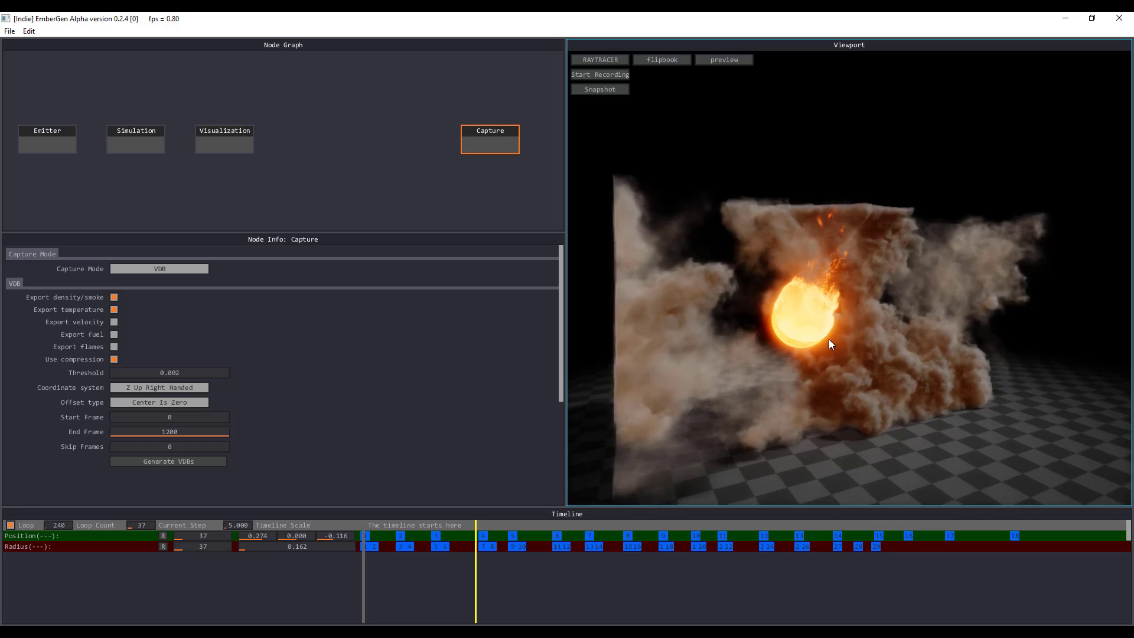
left_click_drag(831, 342, 856, 343)
scroll(856, 343, "up", 2)
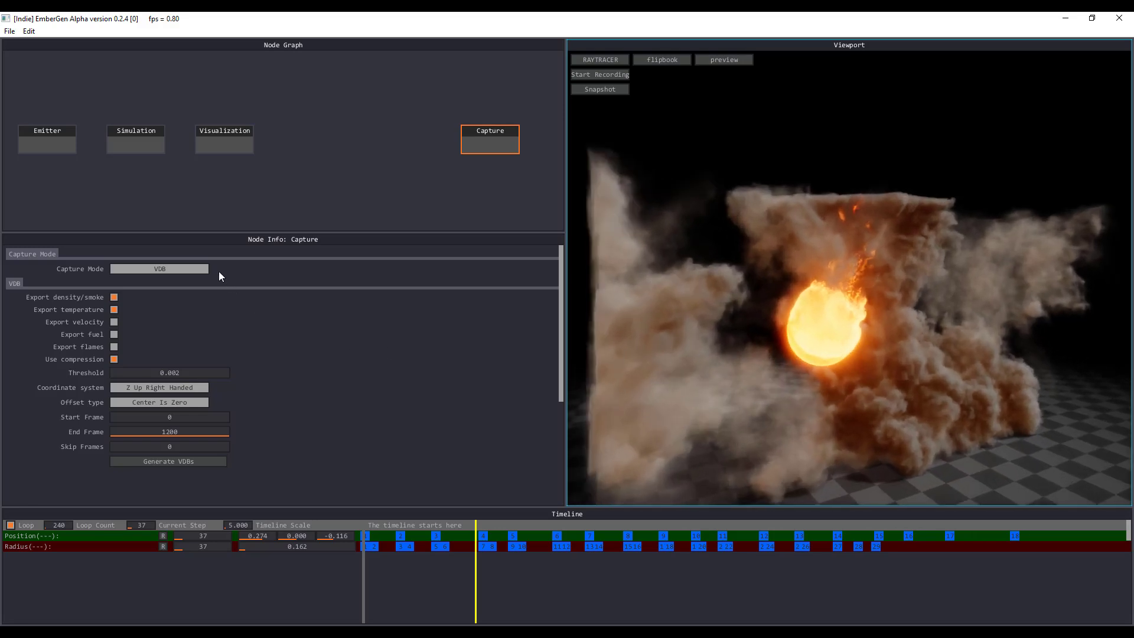
left_click_drag(499, 148, 331, 145)
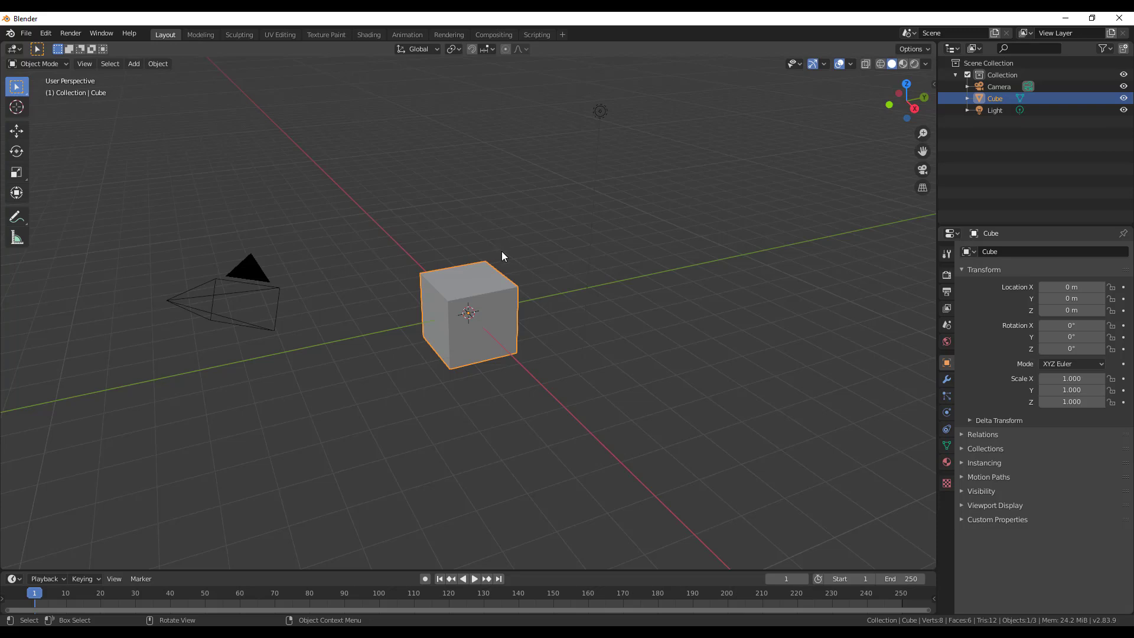
Switch to the default scene in Blender and delete the cube.
middle_click_drag(567, 286, 495, 288)
scroll(493, 287, "up", 5)
scroll(490, 285, "down", 2)
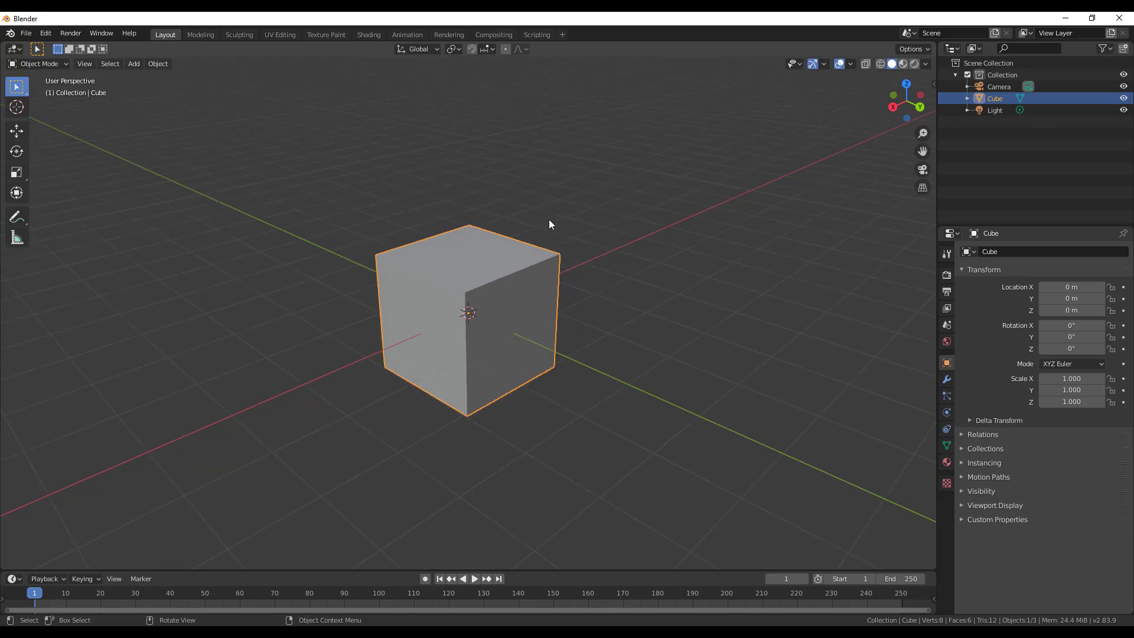
mouse_move(556, 235)
middle_mouse_down()
mouse_move(491, 228)
mouse_move(552, 242)
middle_mouse_up()
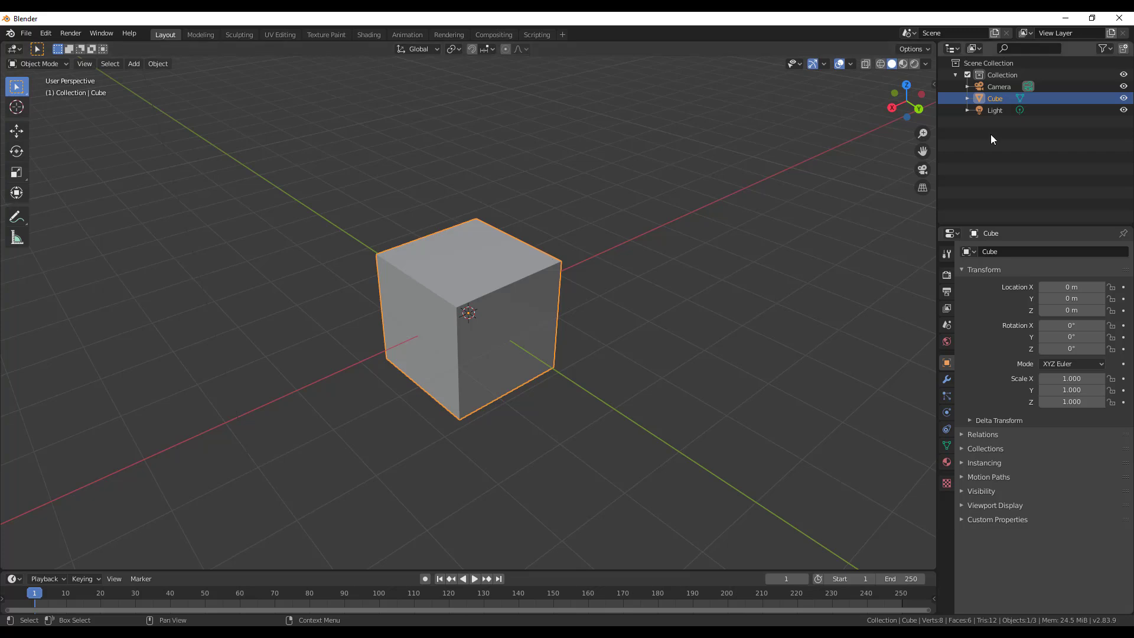
key("Delete")
left_click(131, 64)
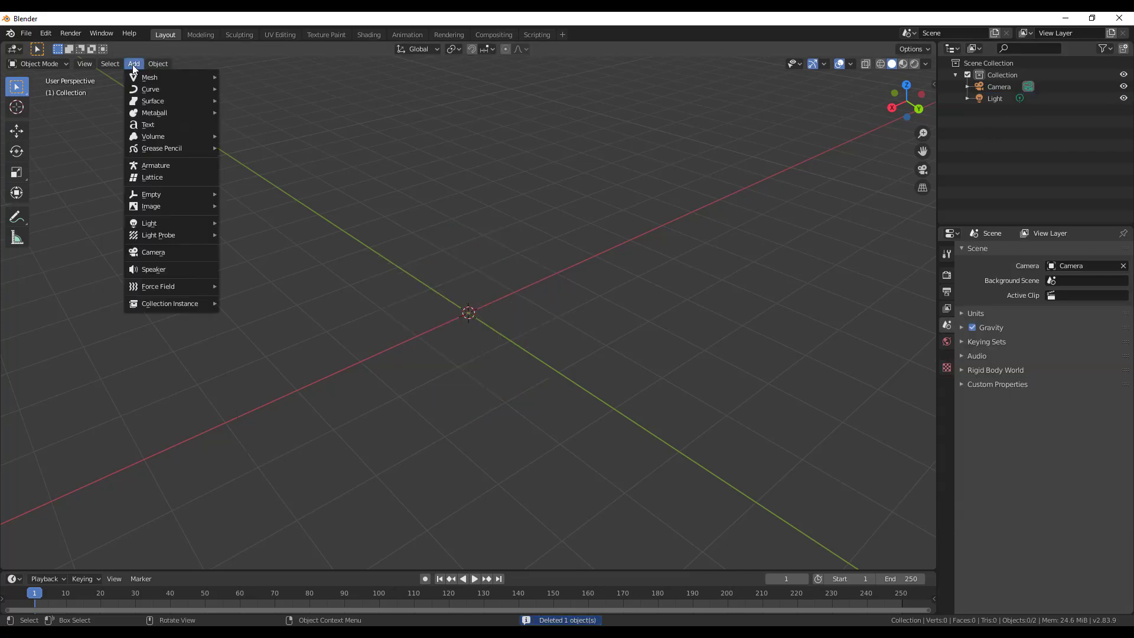
mouse_move(173, 137)
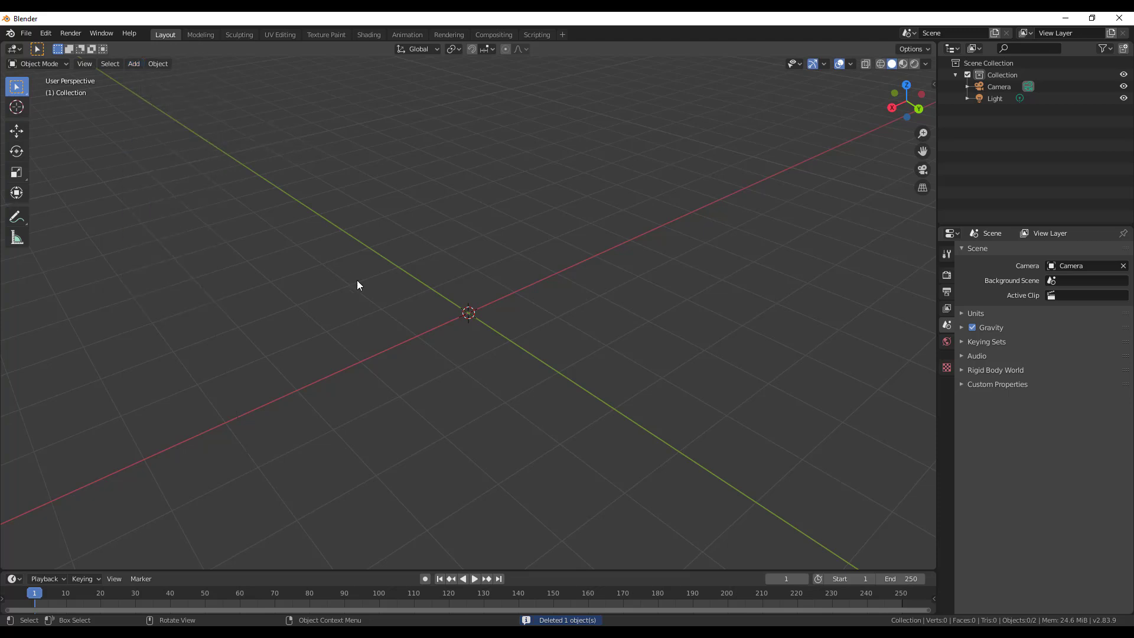
right_click(405, 254)
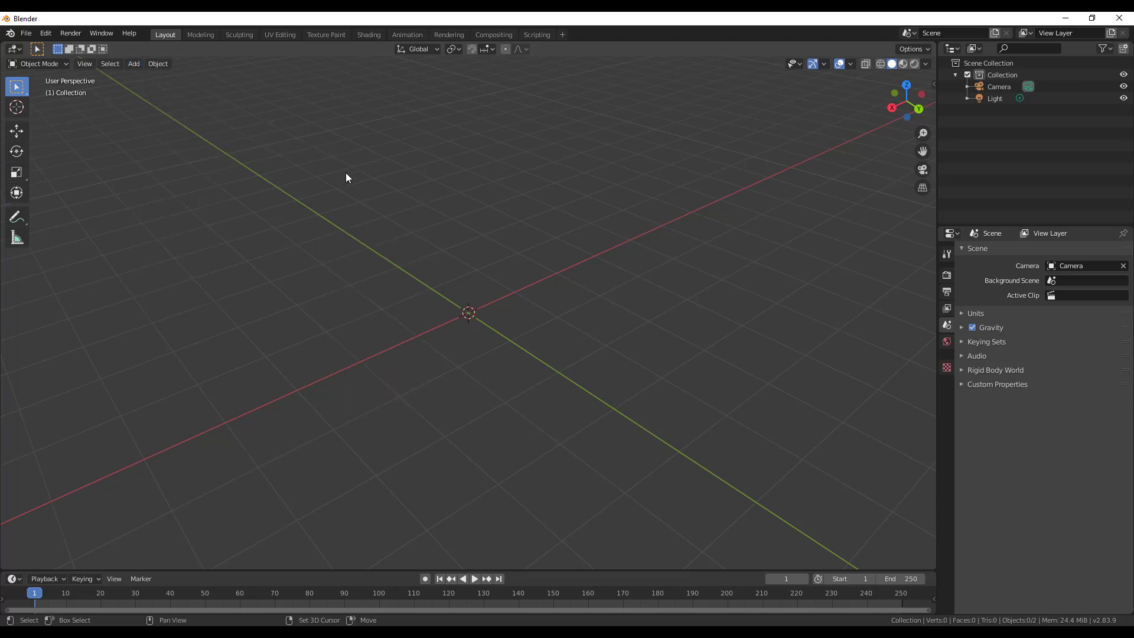
Import all Fire_ball .vdb files from D:\VDB\03 as one OpenVDB volume and show the volume's data properties.
key("shift+a")
mouse_move(341, 115)
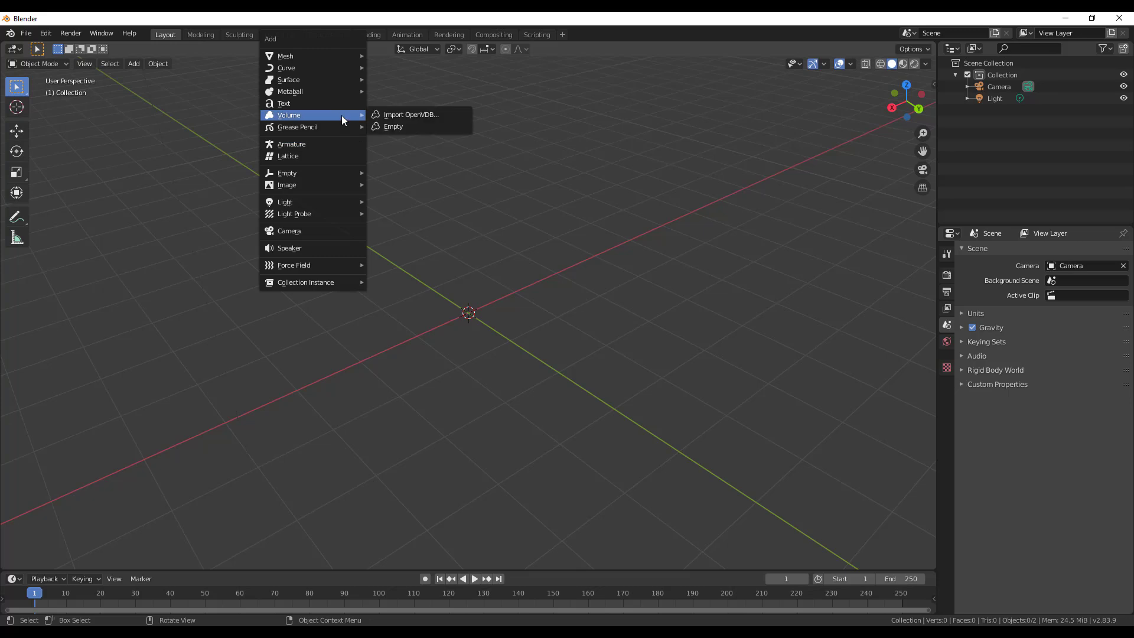
left_click(449, 114)
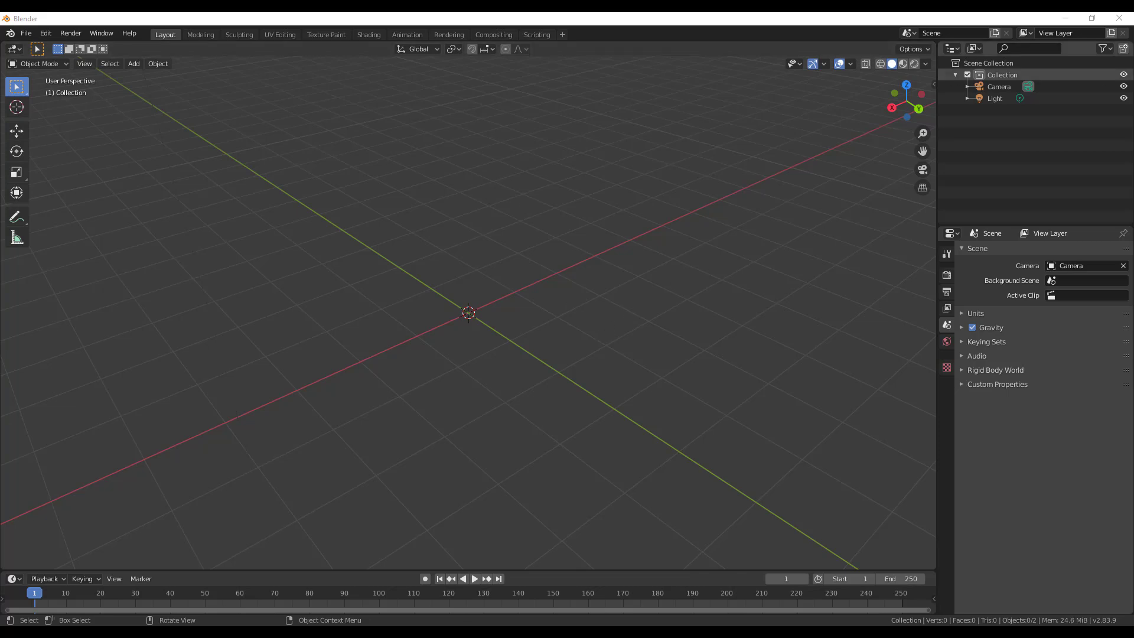
left_click_drag(576, 316, 518, 96)
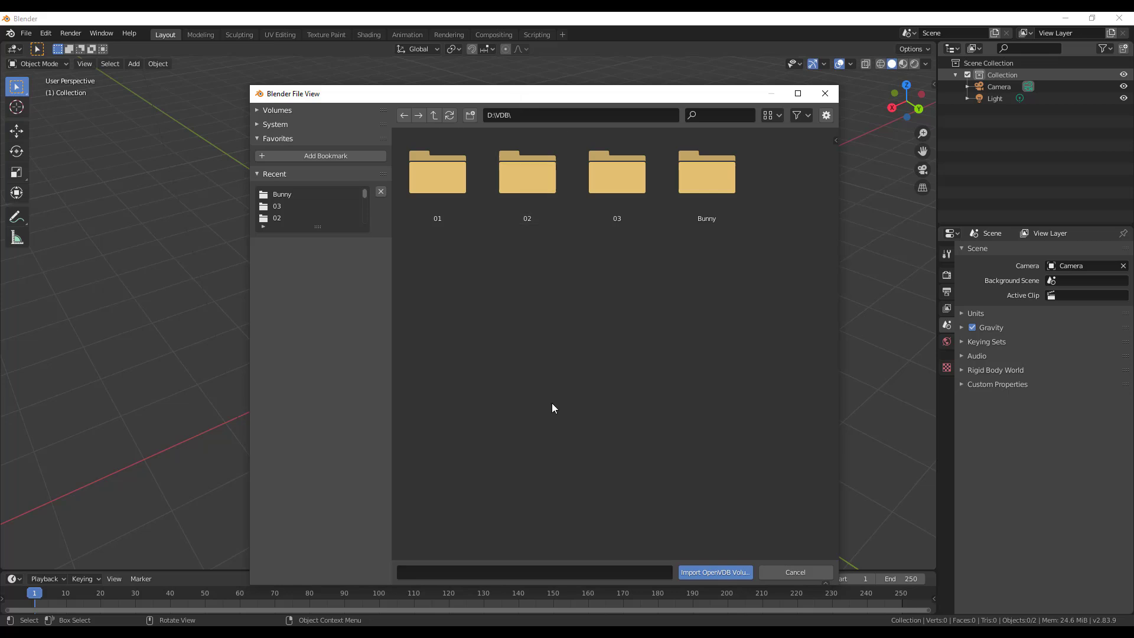
double_click(629, 192)
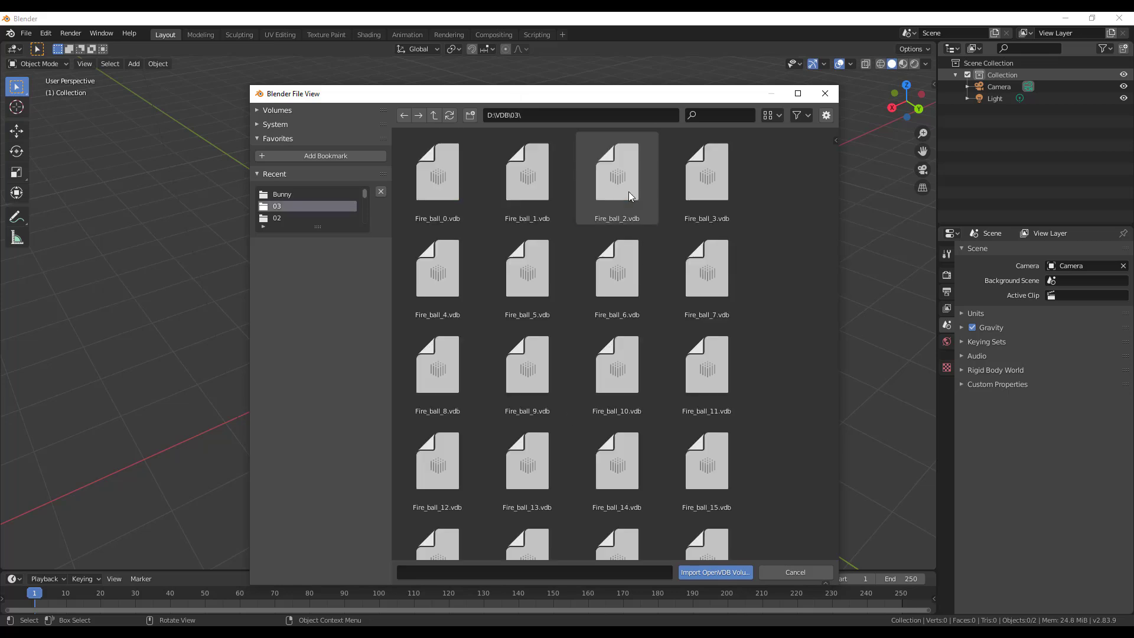
left_click(430, 198)
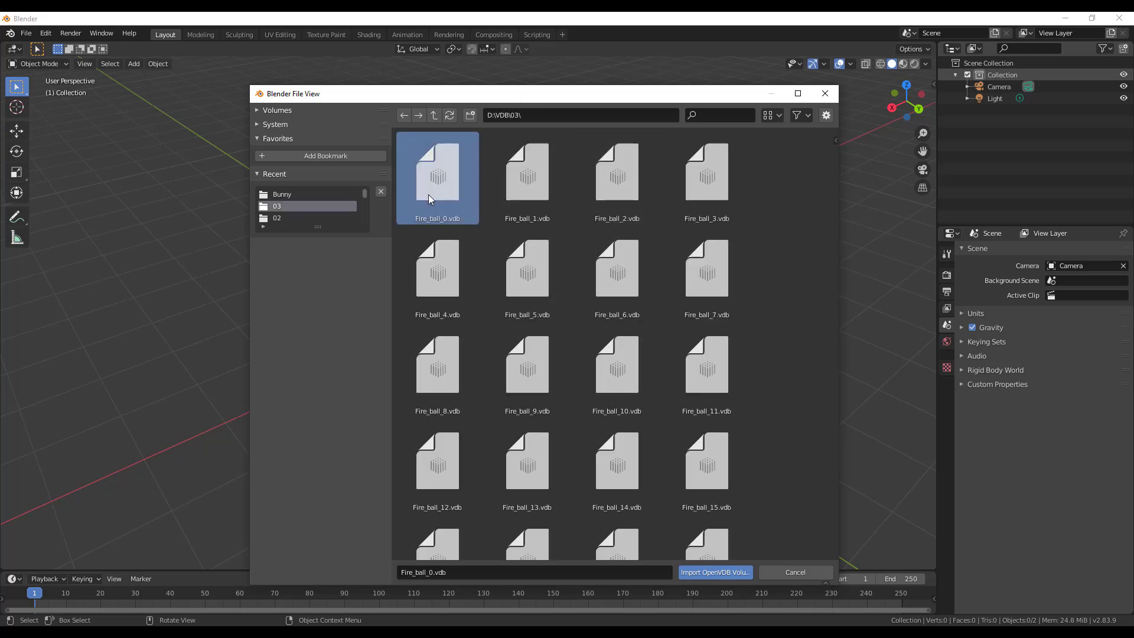
key("a")
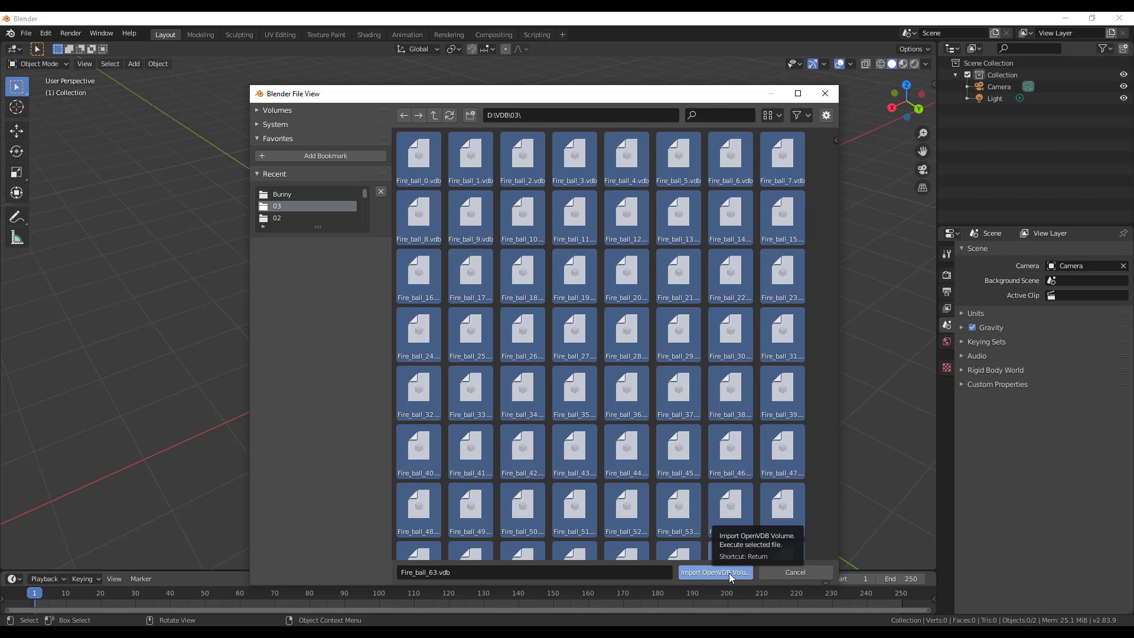
left_click(729, 573)
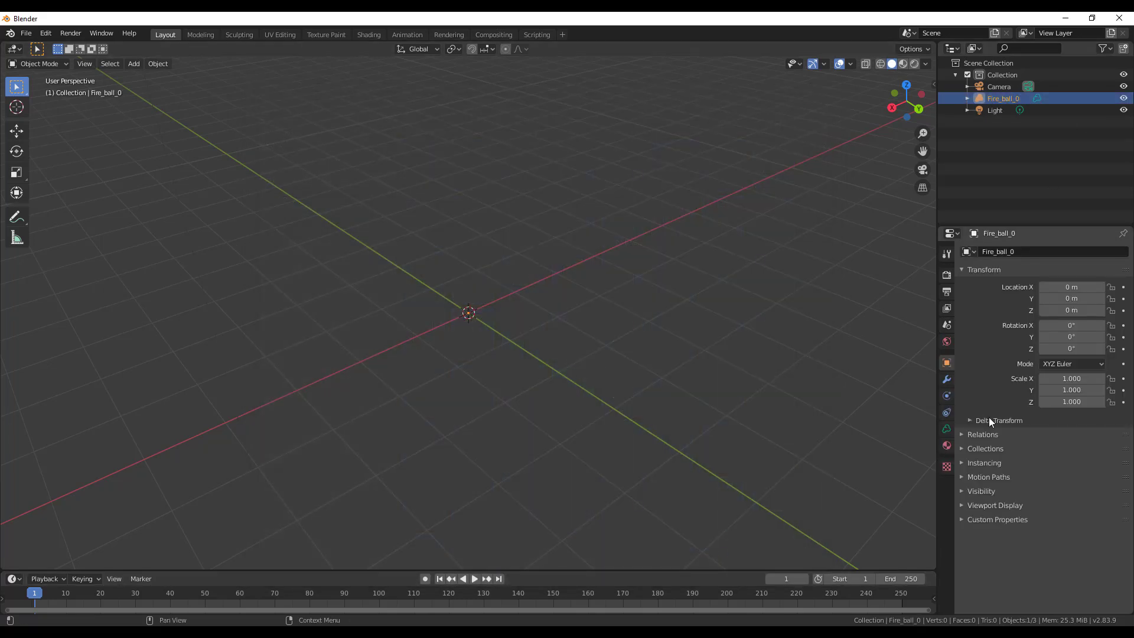
left_click(947, 429)
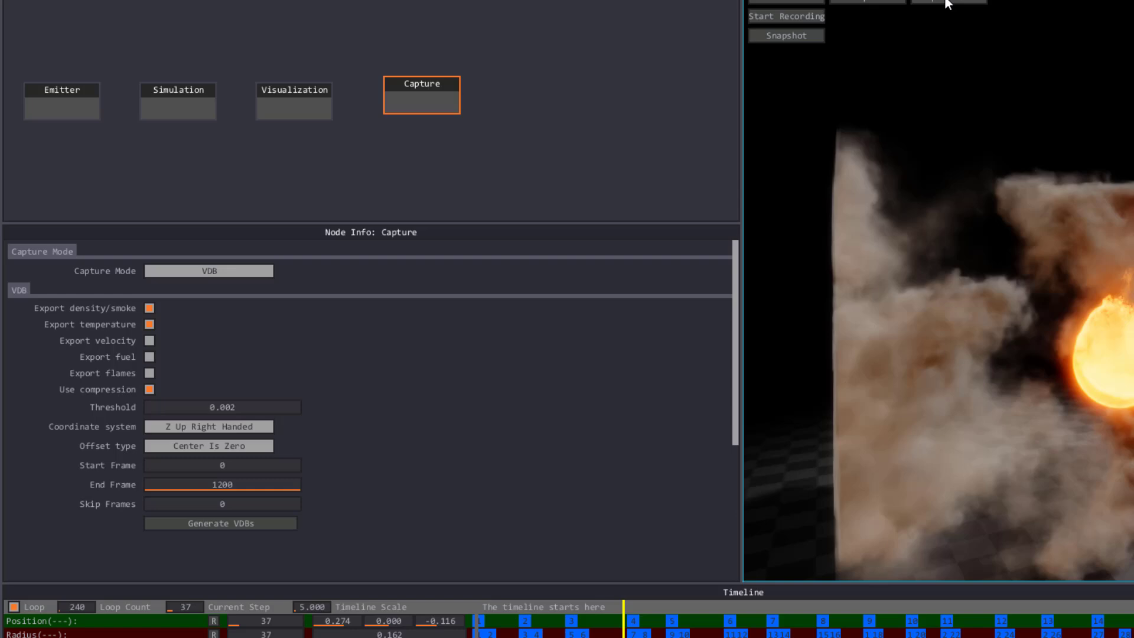
Switch to EmberGen, preview the flames and normal passes, and look at the available capture modes.
left_click(722, 59)
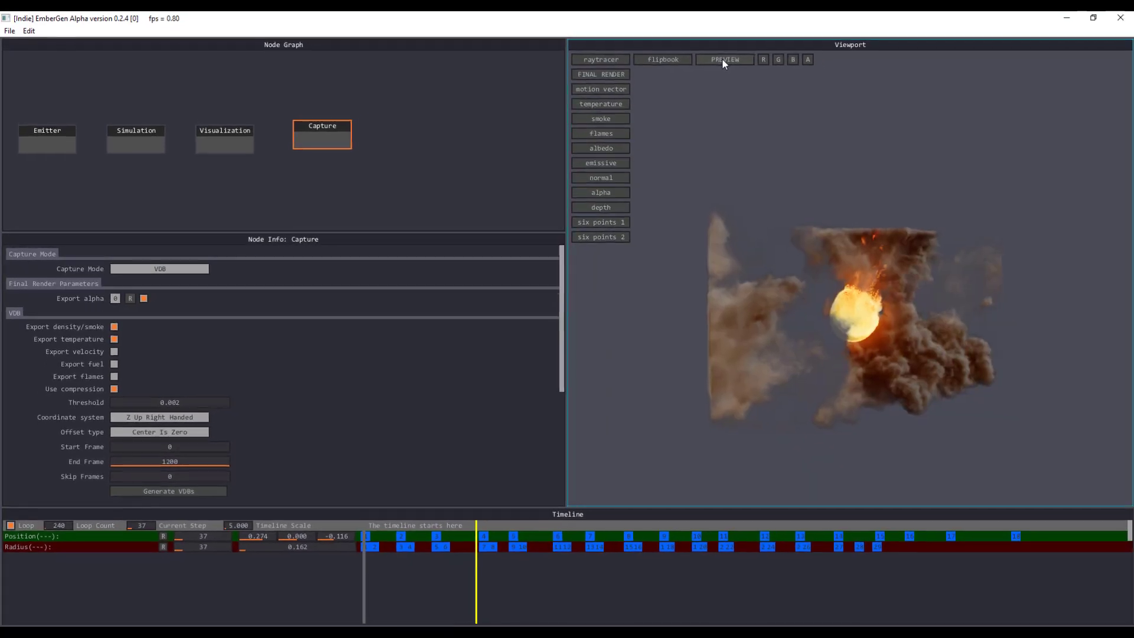
left_click(612, 132)
left_click(608, 178)
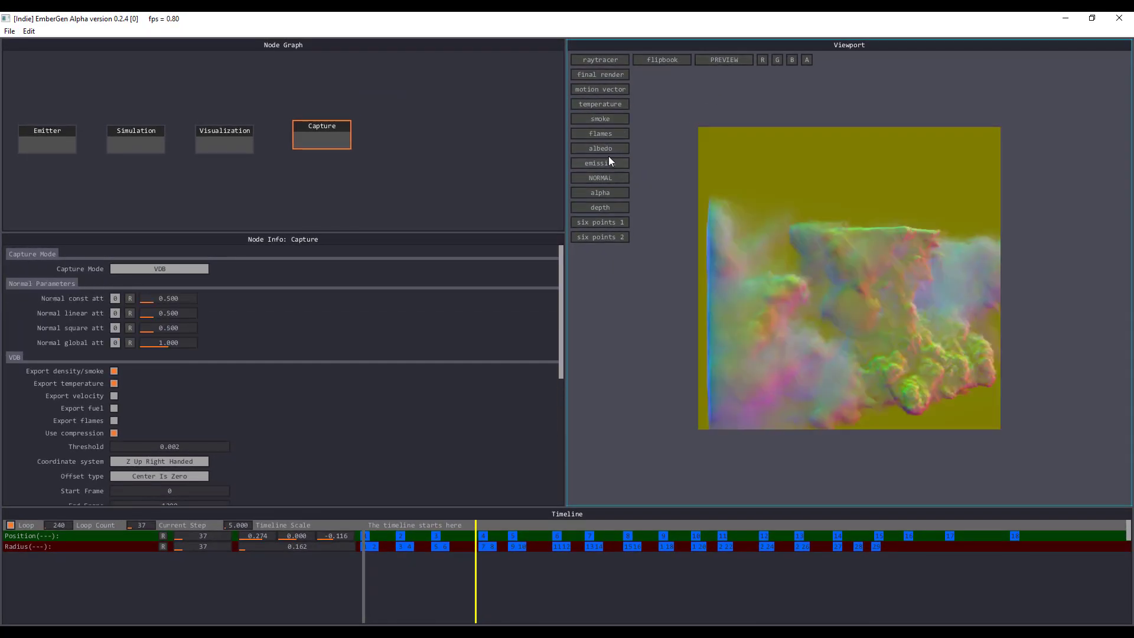
left_click(185, 270)
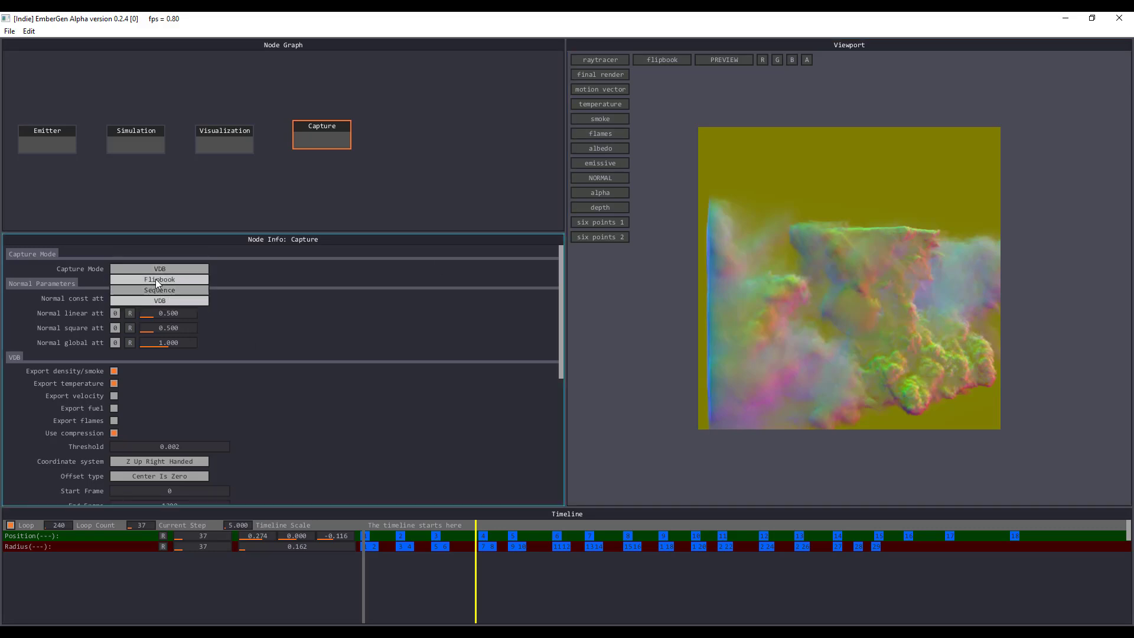
left_click(316, 337)
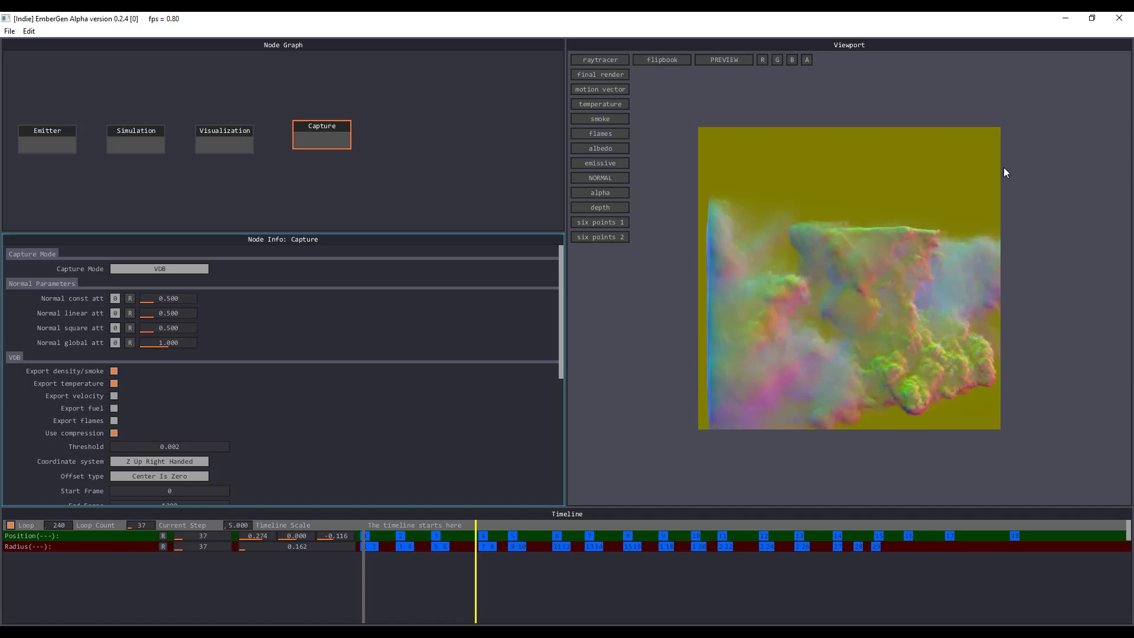
Return to Blender and play the imported volume sequence, pausing it at frame 21.
left_click(1066, 18)
middle_click_drag(507, 314, 438, 300)
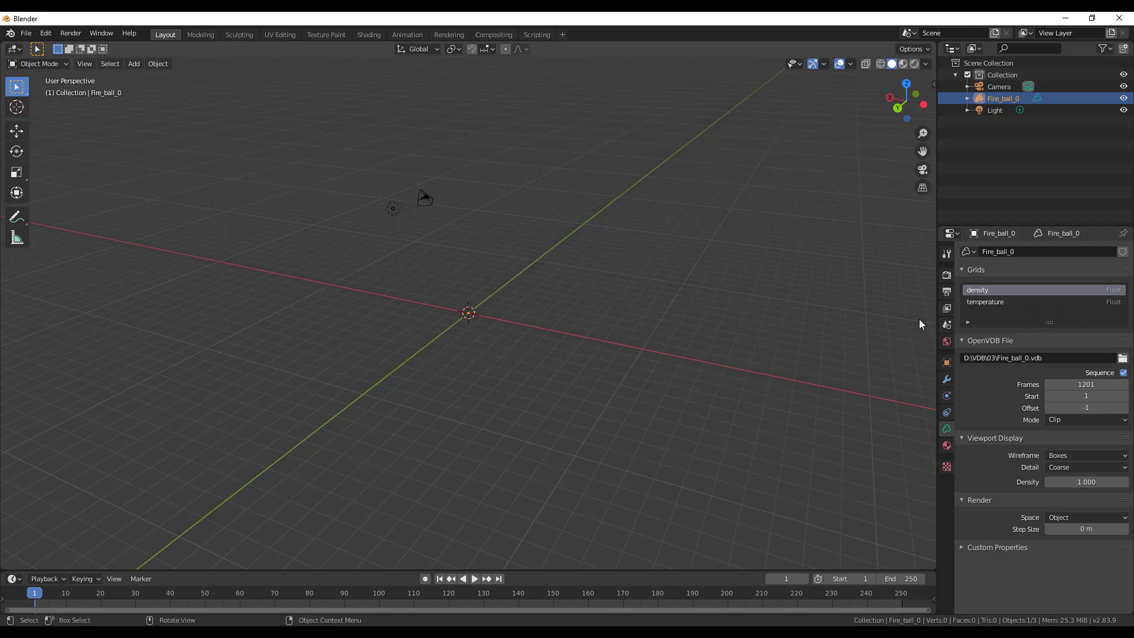
middle_click_drag(919, 319, 512, 289)
scroll(508, 286, "up", 12)
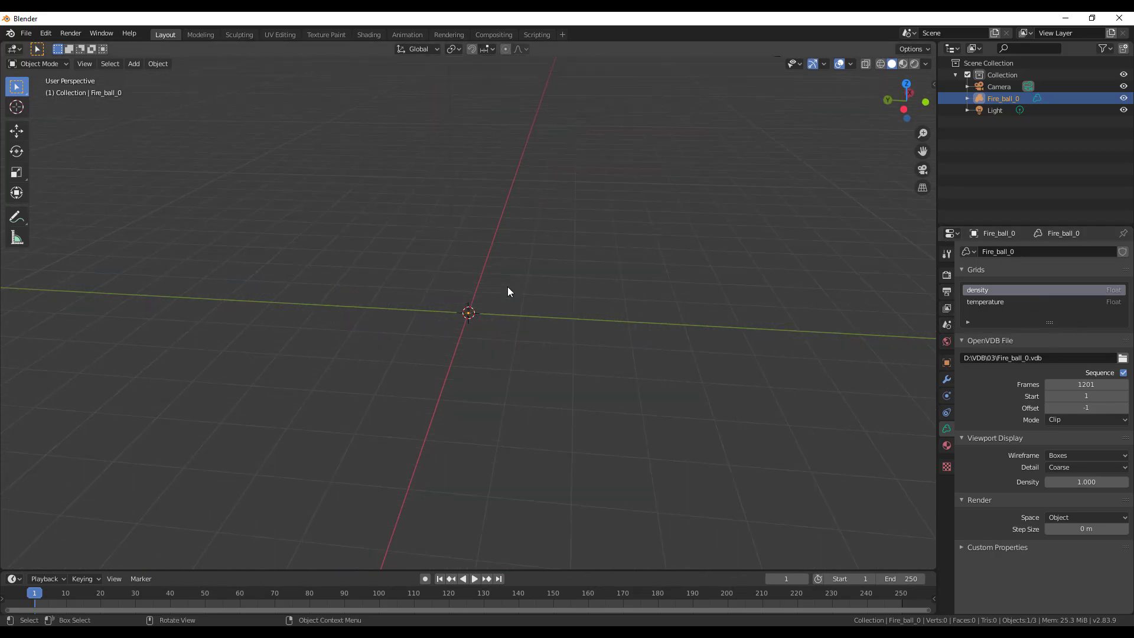
left_click(473, 579)
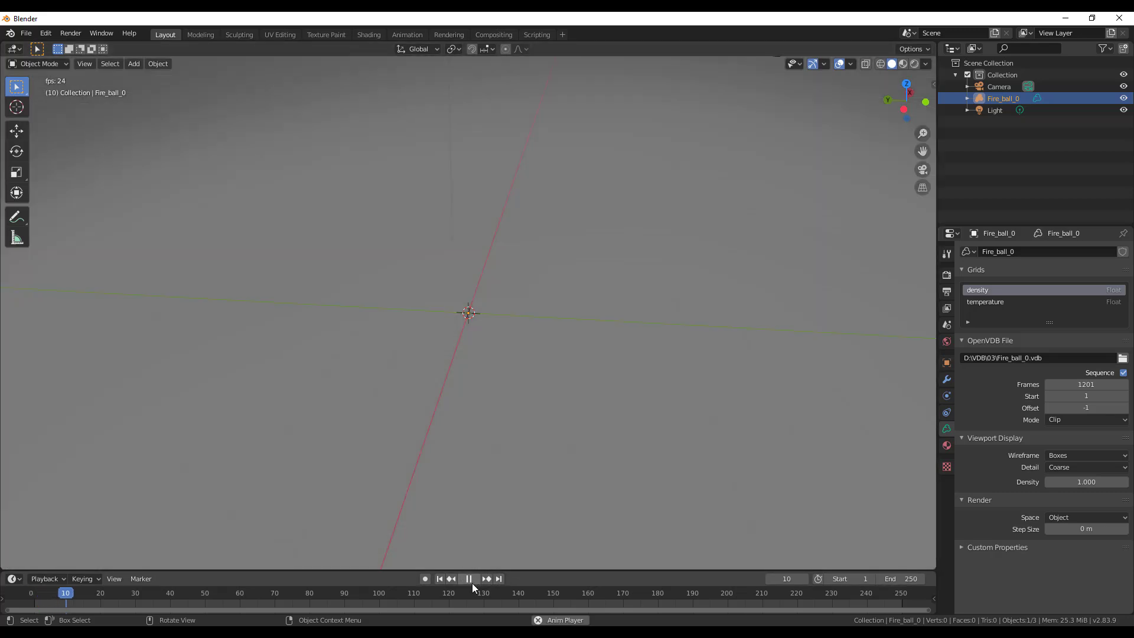
left_click(472, 582)
Scale the Fire_ball_0 volume down uniformly in several passes to a small fraction of its imported size.
scroll(612, 393, "down", 3)
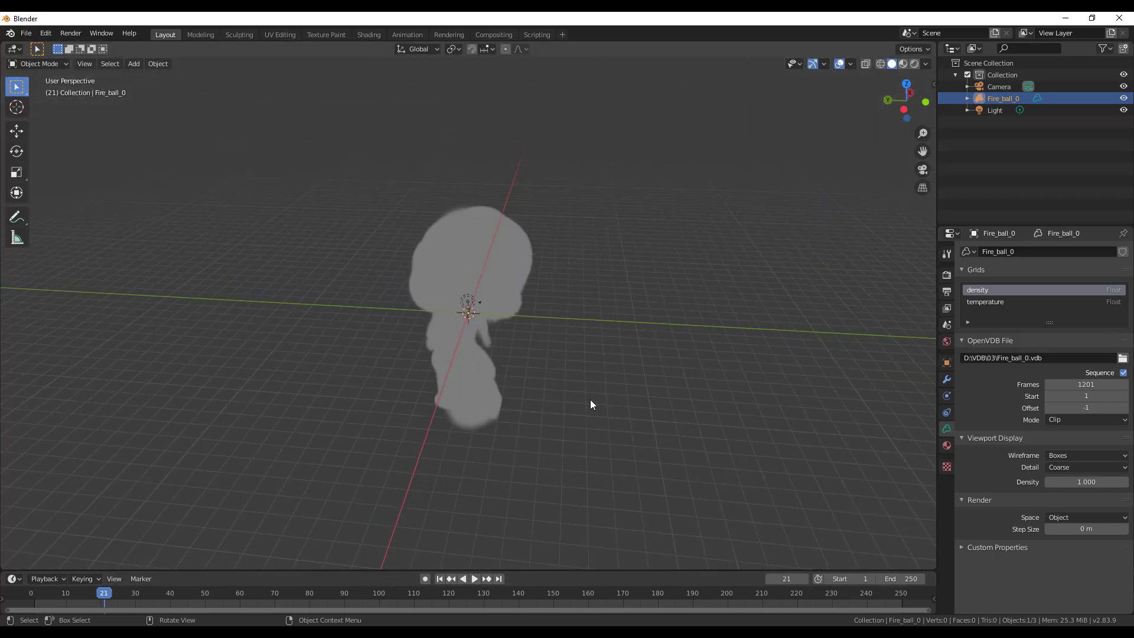
middle_click_drag(590, 399, 620, 373)
middle_click_drag(572, 387, 564, 384)
scroll(447, 264, "up", 5)
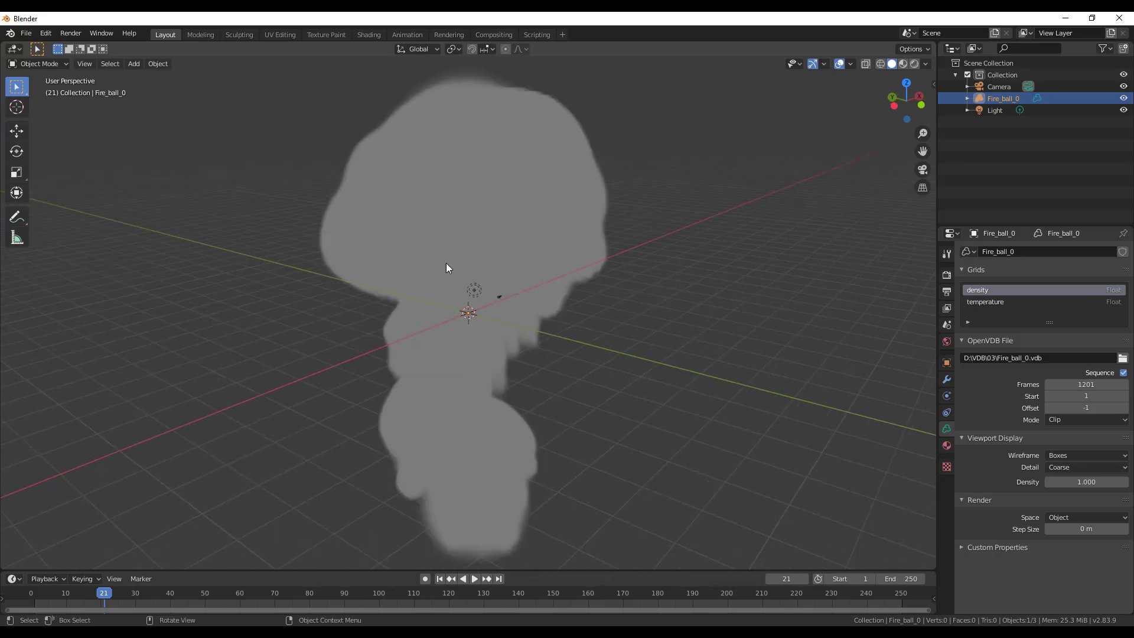
middle_click_drag(688, 350, 641, 328)
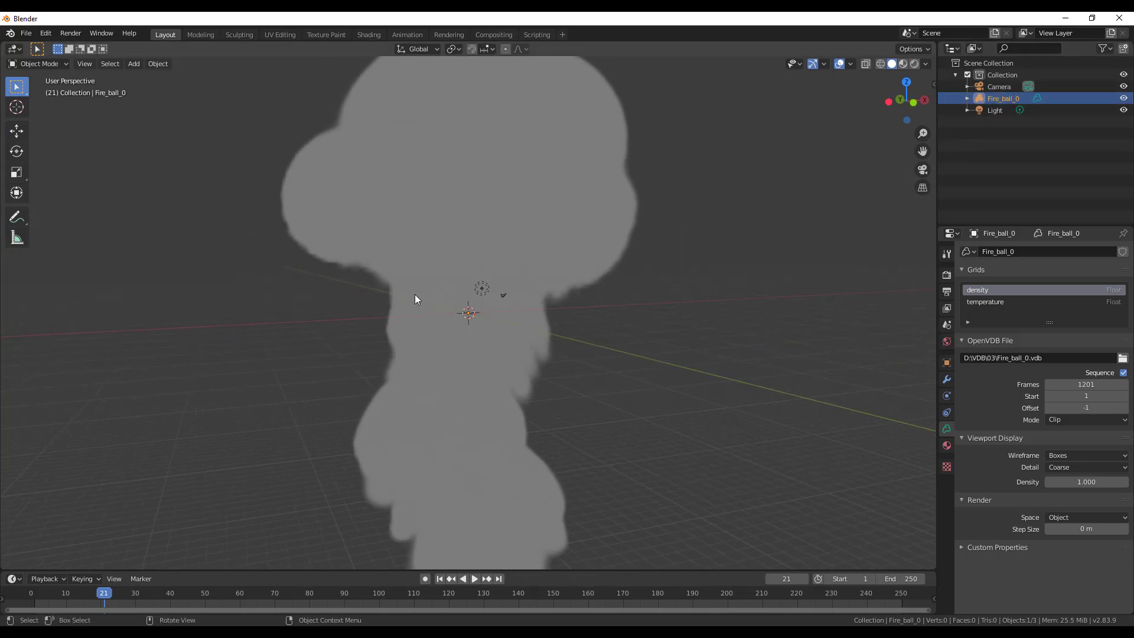
key("s")
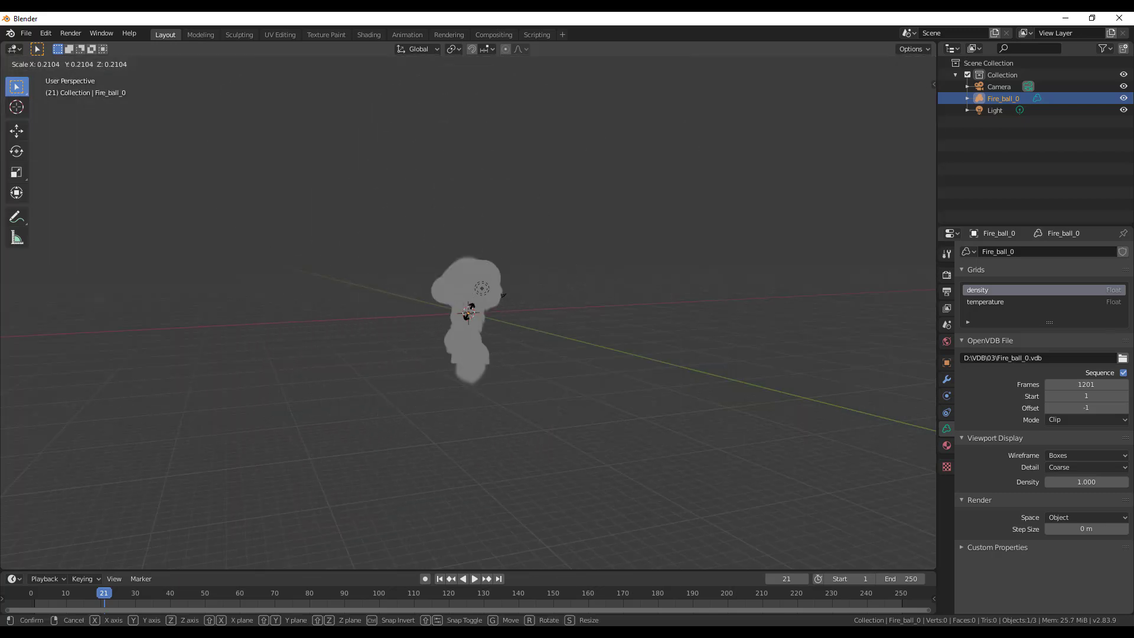
left_click(471, 315)
key("s")
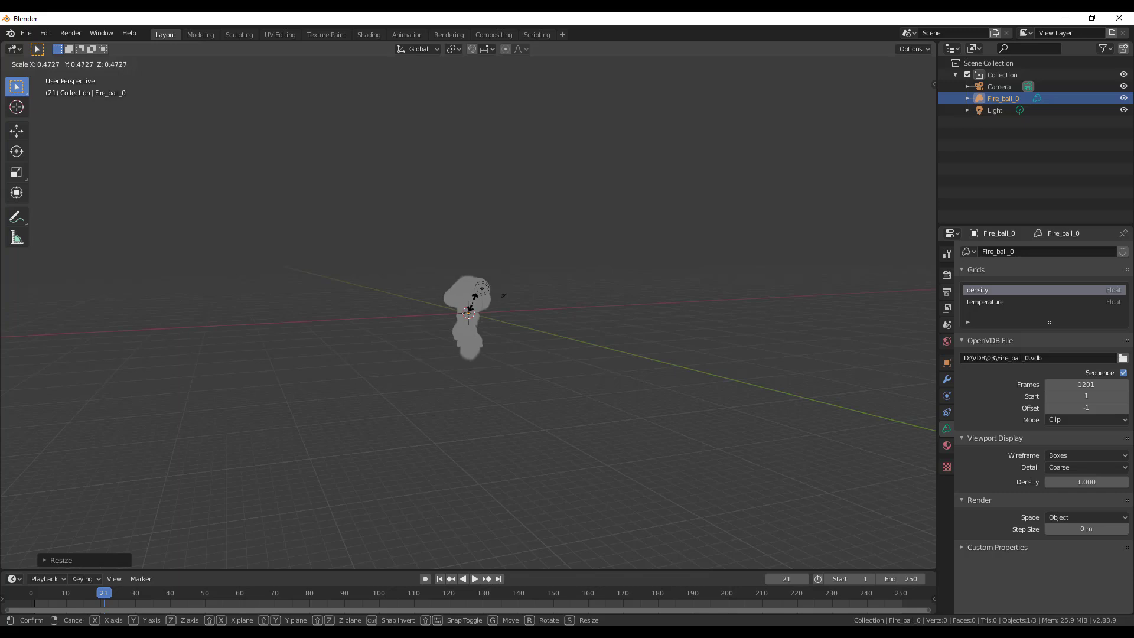
left_click(473, 298)
key("s")
left_click(473, 313)
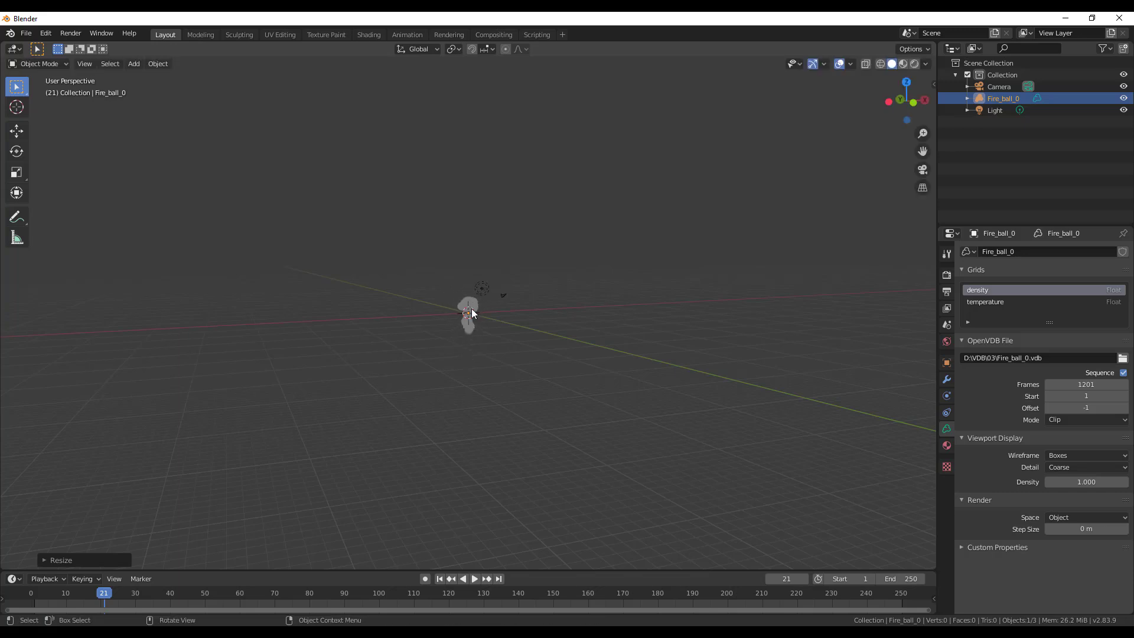
key("ctrl+z")
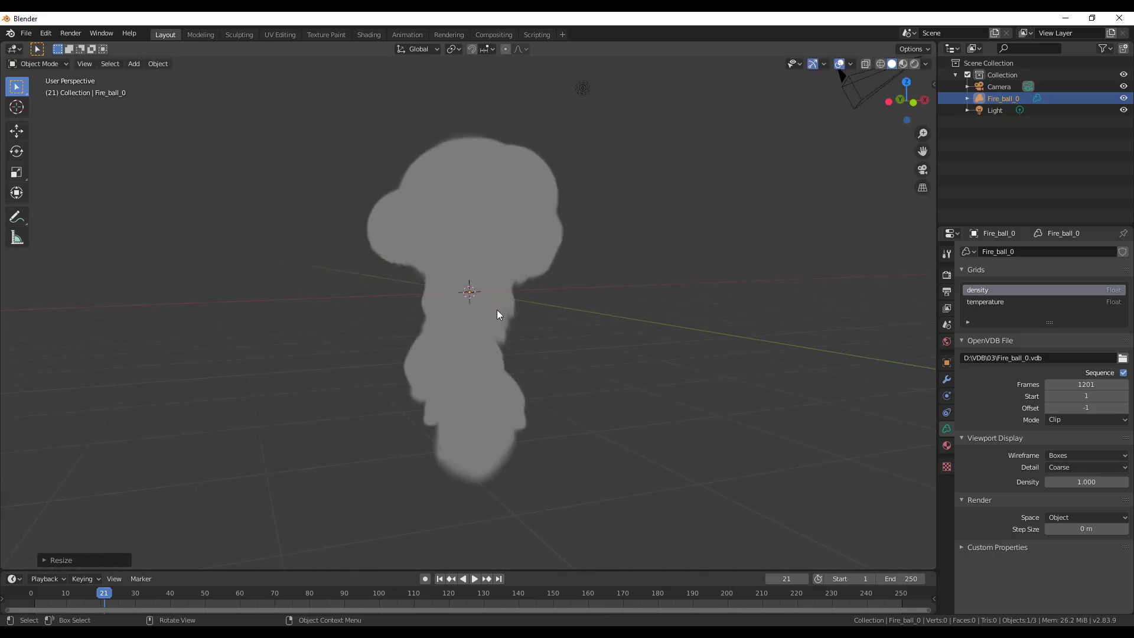
Play the scaled volume sequence, pause it at frame 50 and inspect the smoke shape from several angles.
left_click(475, 578)
scroll(473, 394, "up", 2)
scroll(474, 395, "down", 5)
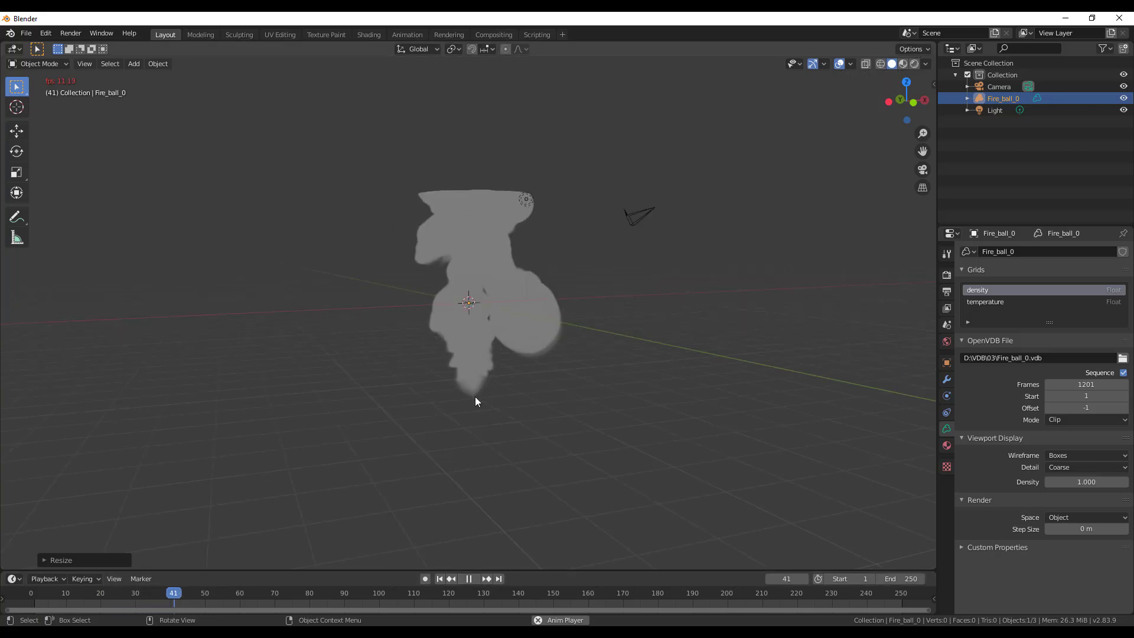
left_click(469, 579)
middle_click_drag(519, 425, 555, 320)
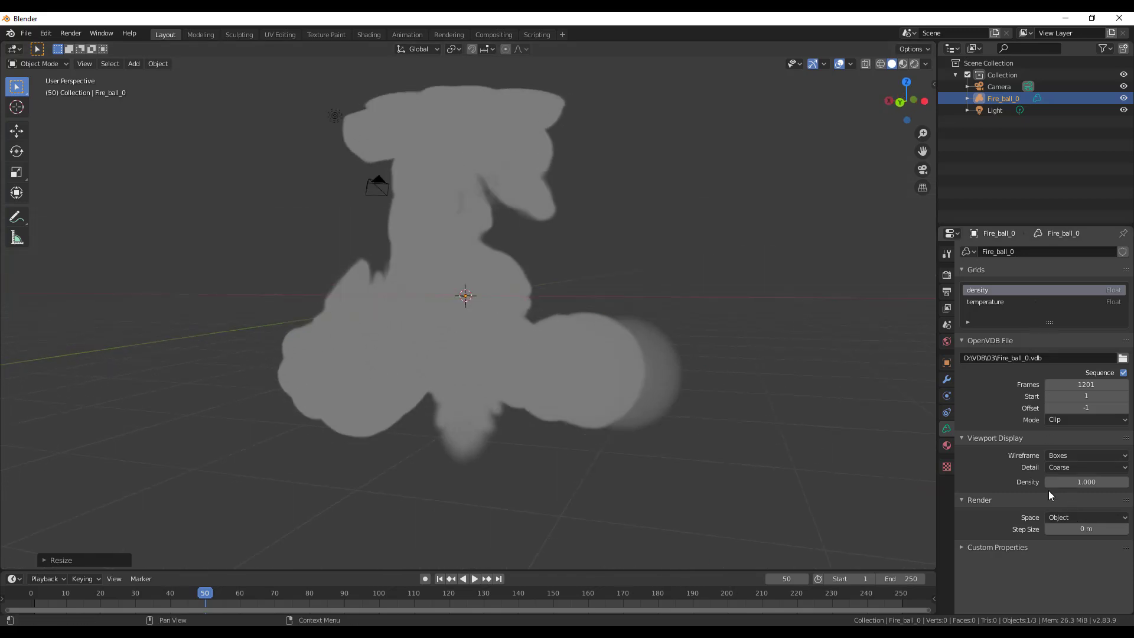
middle_click_drag(712, 321, 661, 333)
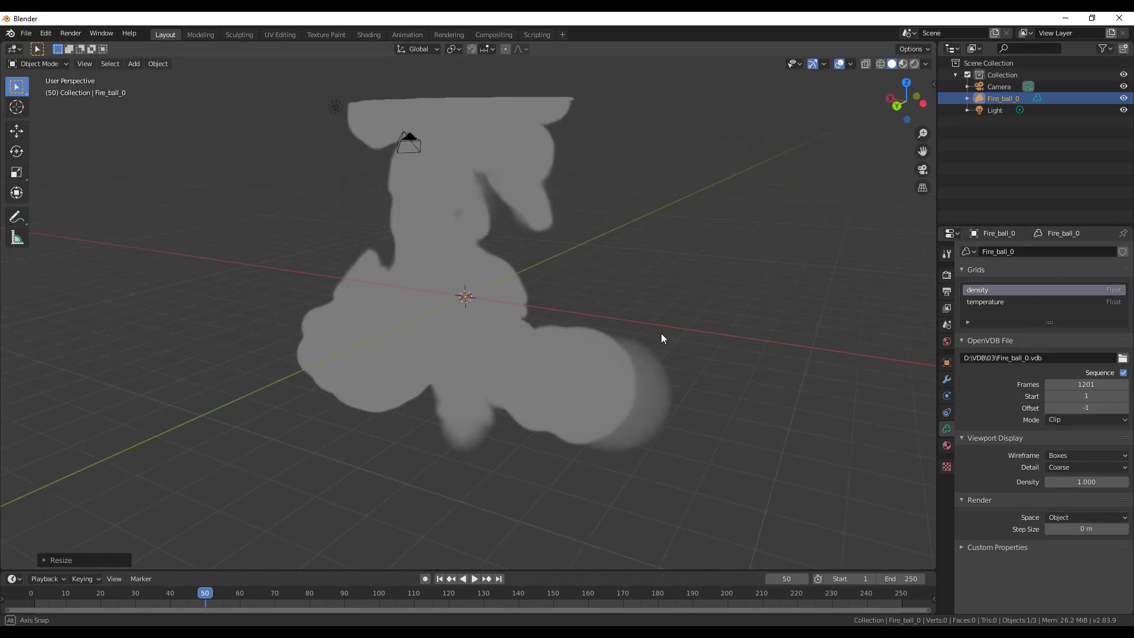
Preview the volume's temperature grid in the viewport, and return to the density grid.
left_click(990, 300)
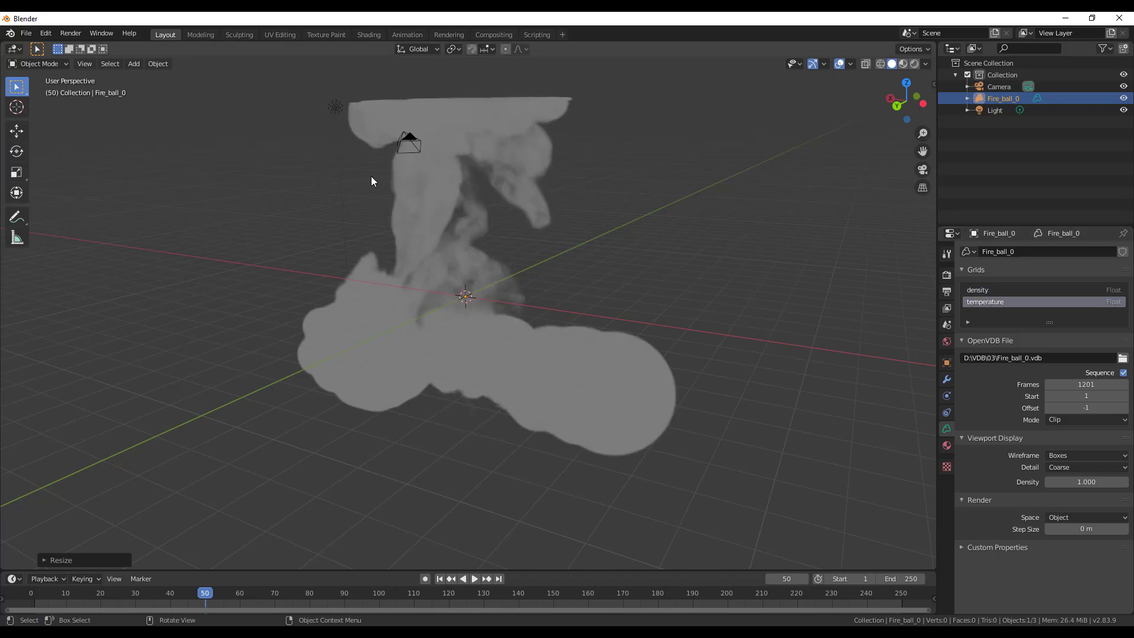
middle_click_drag(391, 255, 924, 345)
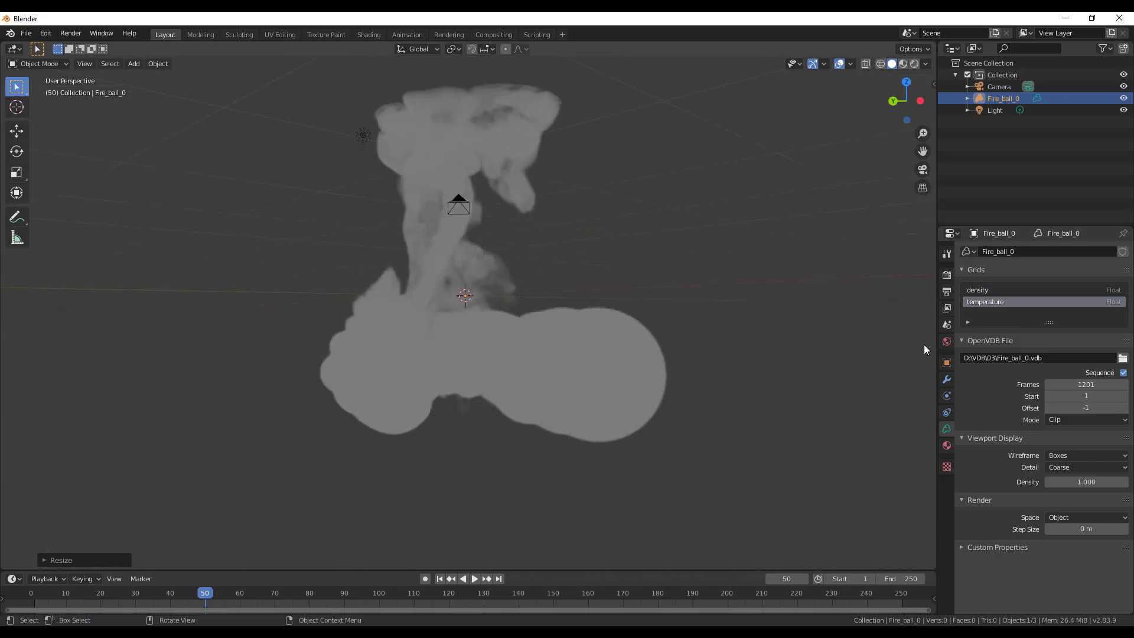
left_click(999, 290)
middle_click_drag(630, 325, 482, 334)
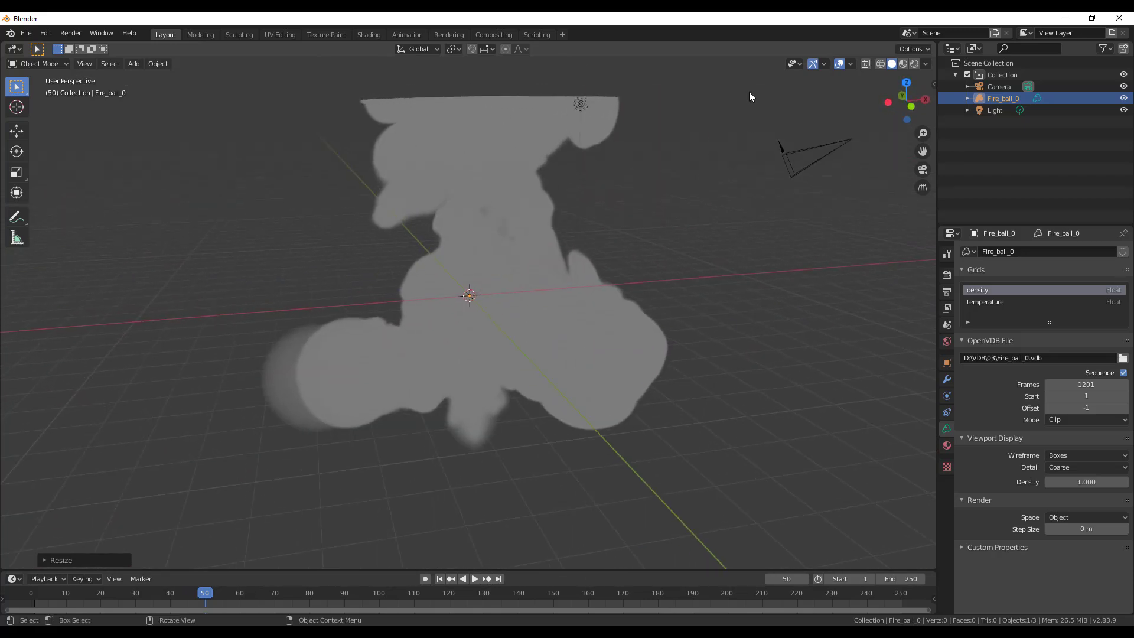
Display the viewport in Material Preview shading with Scene Lights and Scene World enabled.
left_click(903, 64)
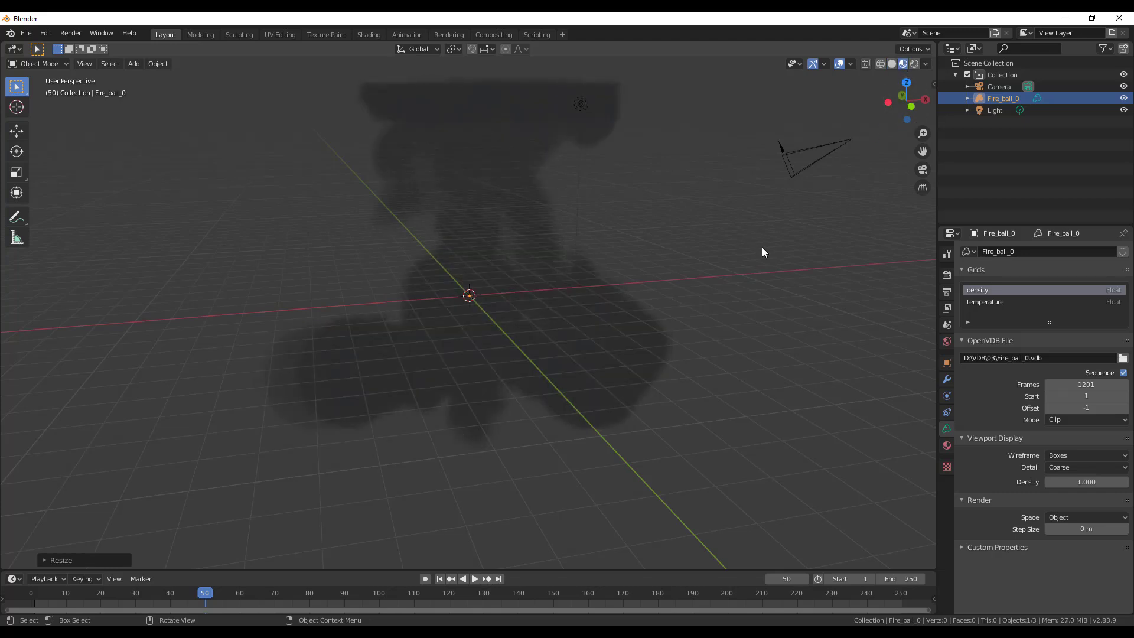
mouse_move(762, 248)
middle_mouse_down()
mouse_move(631, 279)
mouse_move(694, 289)
mouse_move(727, 253)
mouse_move(908, 132)
middle_mouse_up()
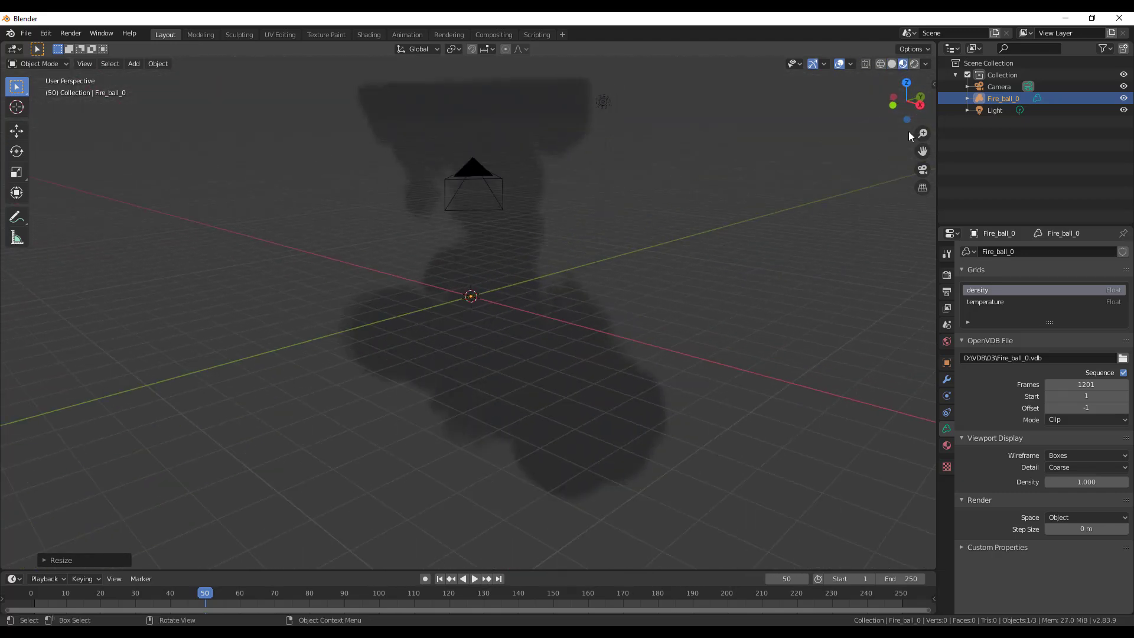
left_click(925, 64)
left_click(874, 123)
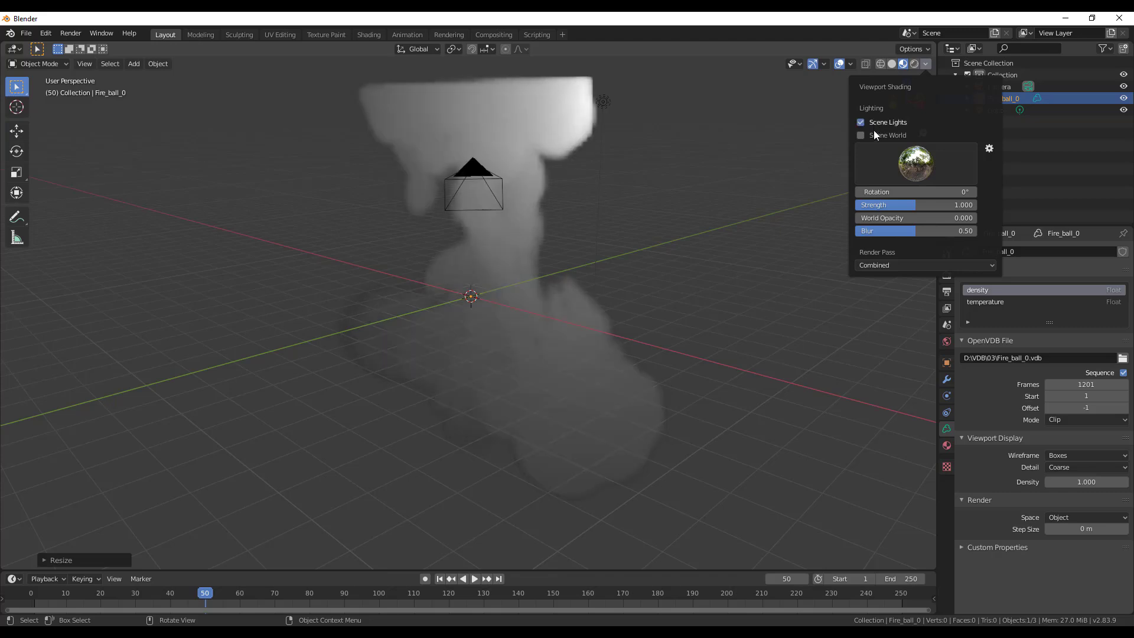
left_click(873, 136)
middle_click_drag(596, 282, 517, 300)
Reposition the point light near the top of the smoke column with the Move tool and deselect it.
left_click(383, 125)
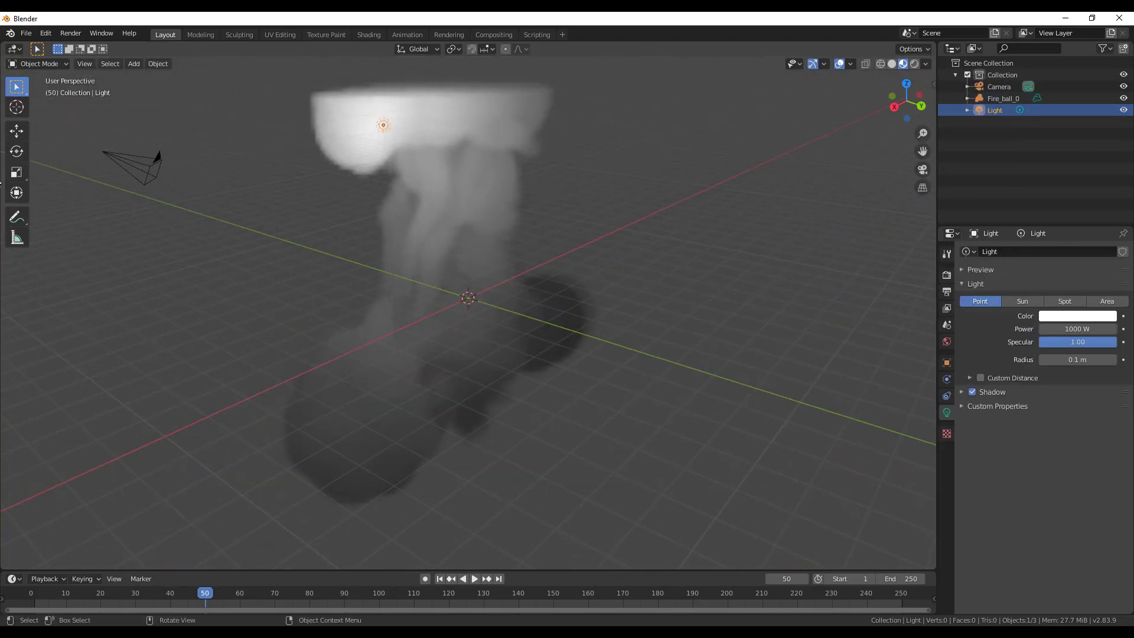
left_click(16, 132)
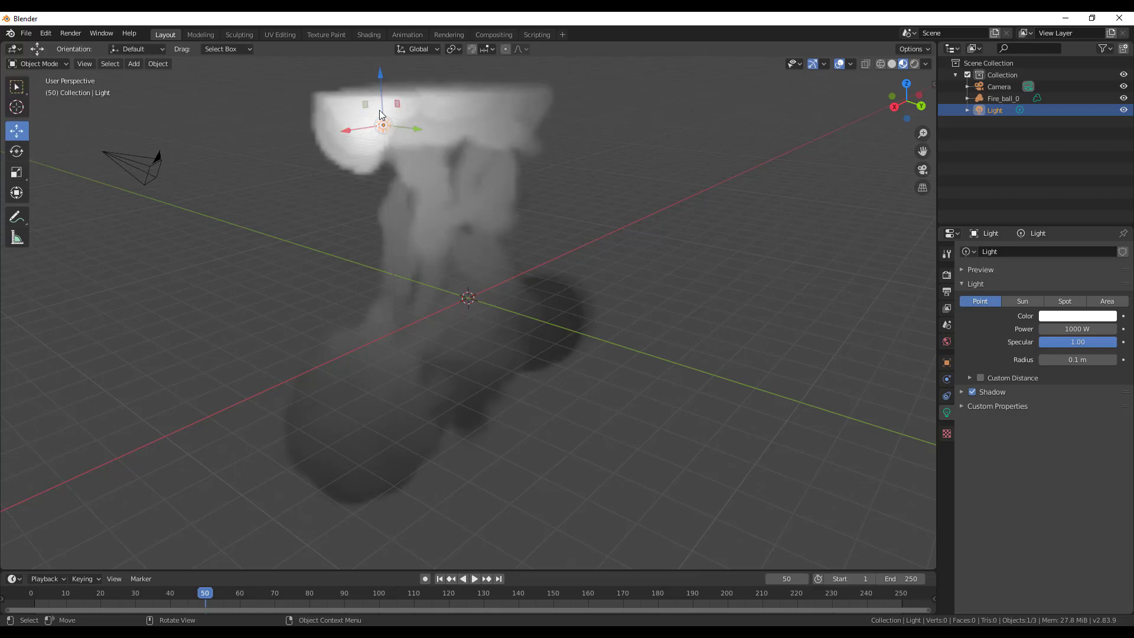
left_click_drag(380, 129, 391, 161)
middle_click_drag(565, 274, 579, 204)
left_click(580, 204)
Add a Sun light to the scene and raise it above the smoke volume.
key("shift+a")
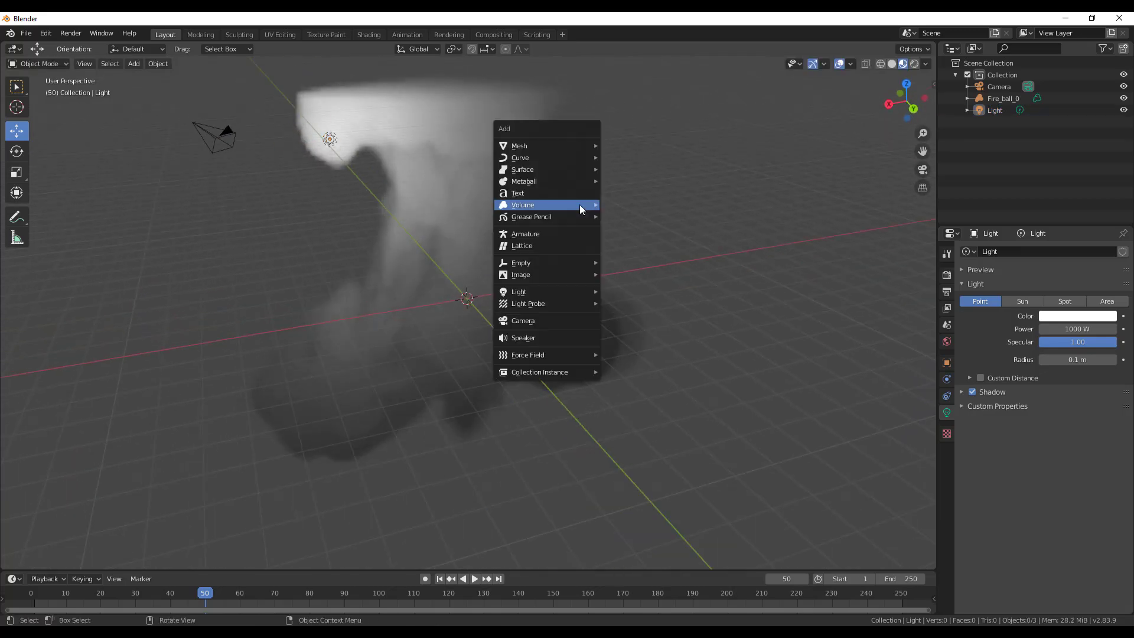
mouse_move(588, 290)
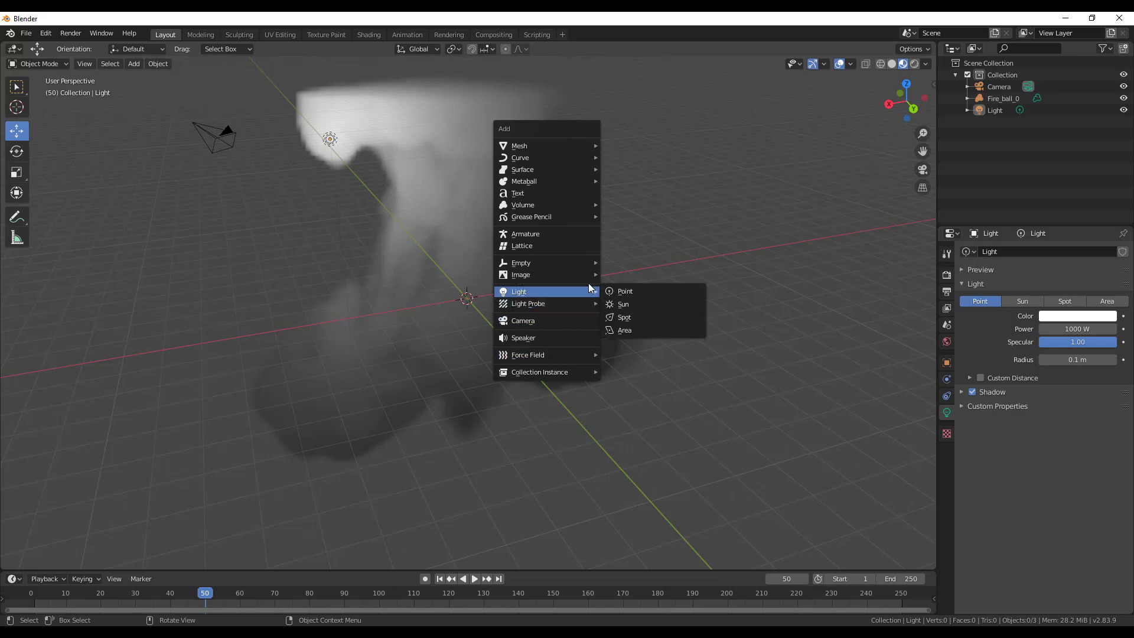
left_click(638, 303)
scroll(485, 369, "down", 4)
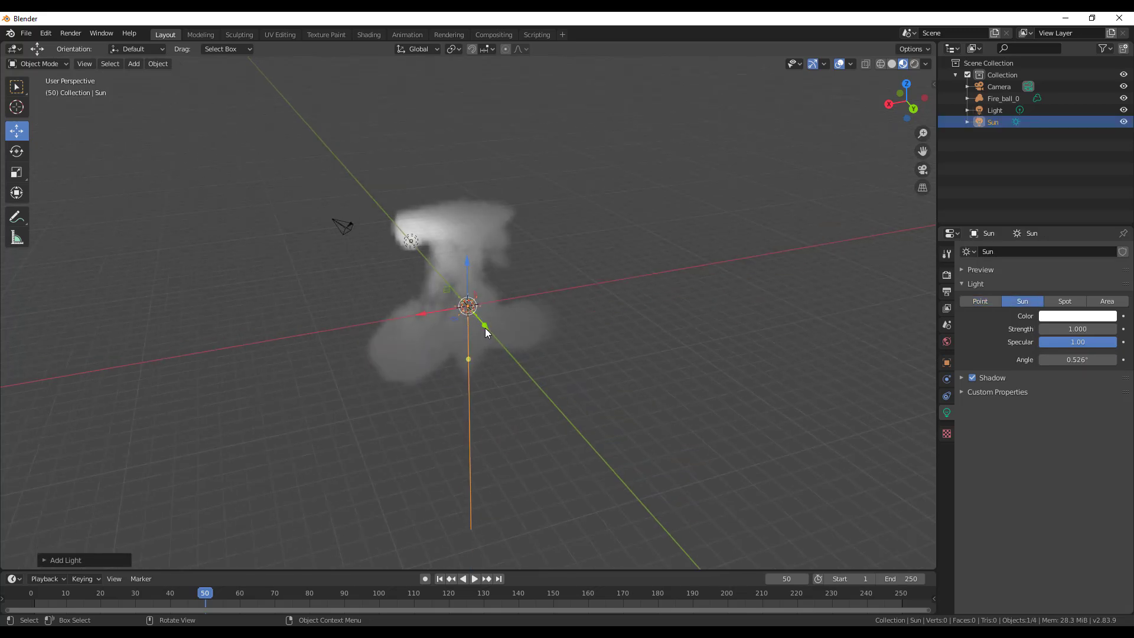
left_click_drag(485, 328, 520, 97)
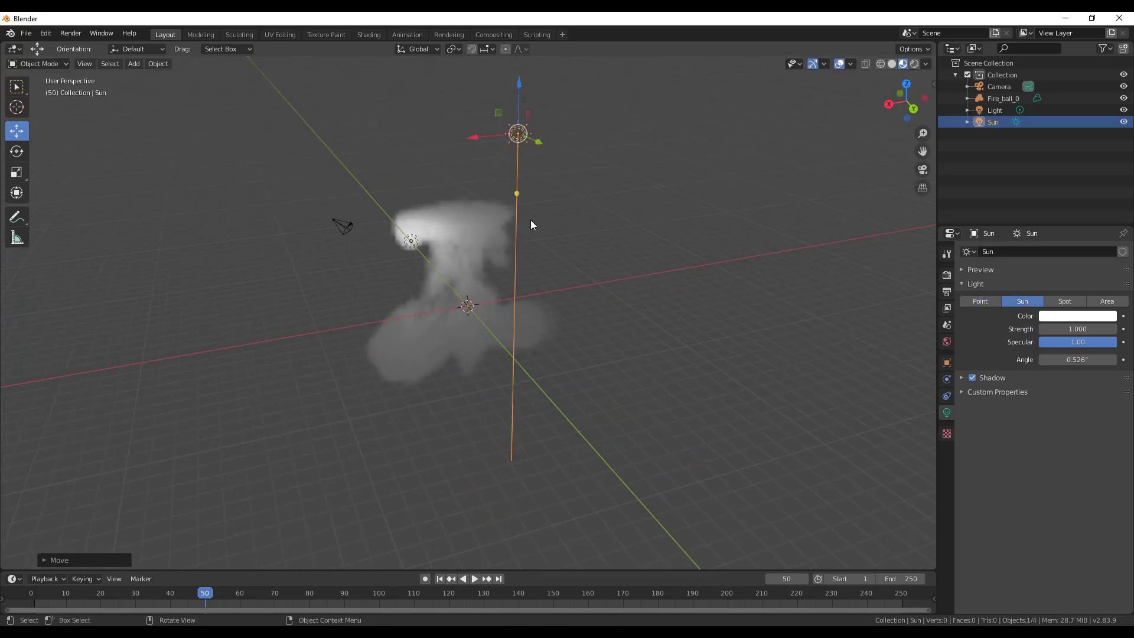
Tilt the Sun light so that its beam points diagonally down through the smoke volume.
middle_click_drag(511, 200, 584, 169)
middle_click_drag(510, 257, 494, 291)
key("Escape")
scroll(485, 311, "up", 5)
scroll(441, 324, "down", 5)
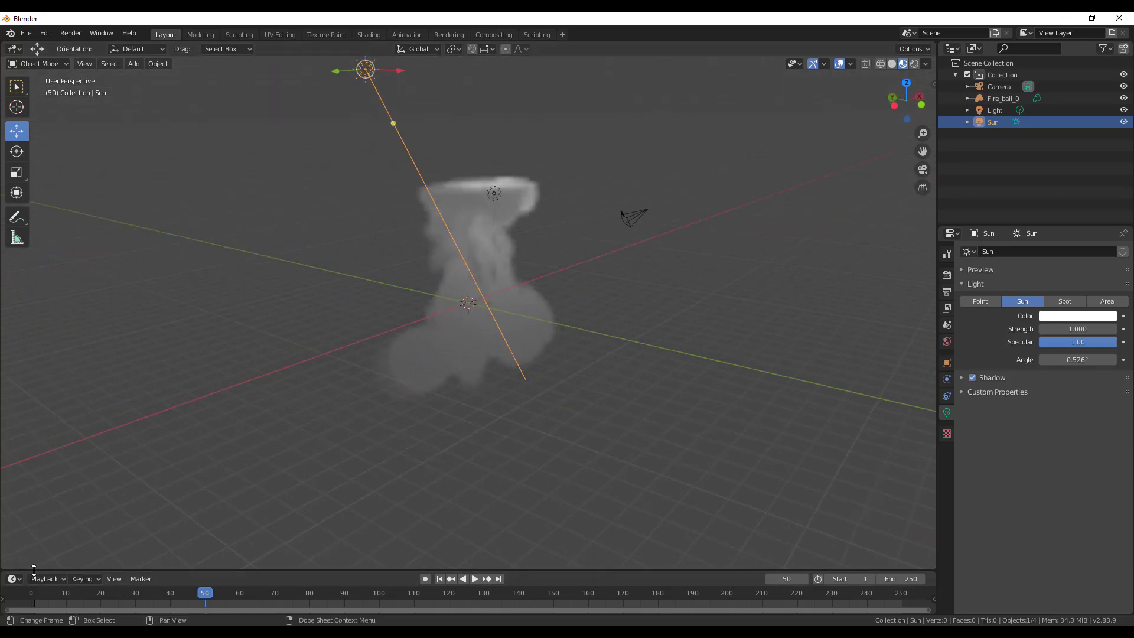
Split the 3D viewport into two side-by-side areas and show a Shader Editor in one, with Fire_ball_0 selected.
left_click_drag(22, 474, 465, 543)
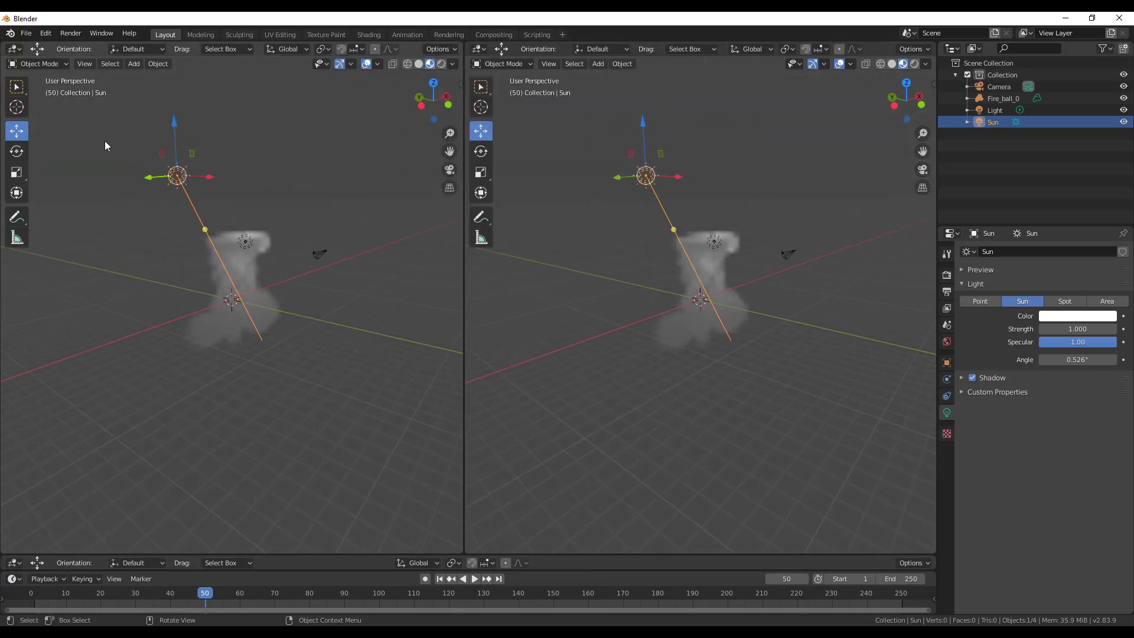
left_click(15, 49)
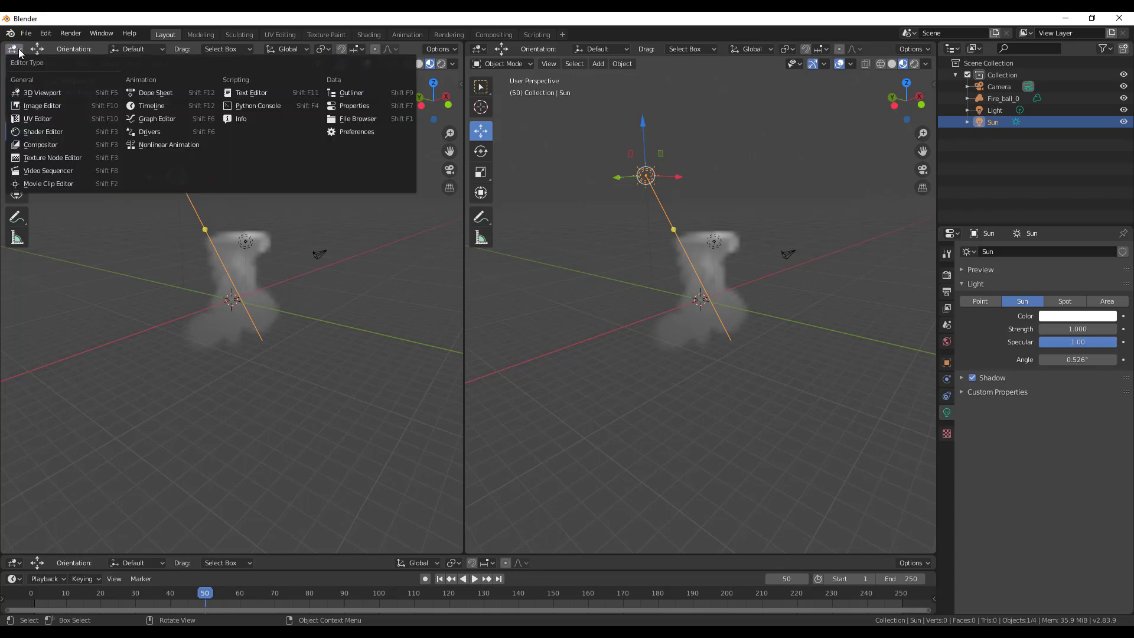
left_click(40, 131)
left_click(1005, 99)
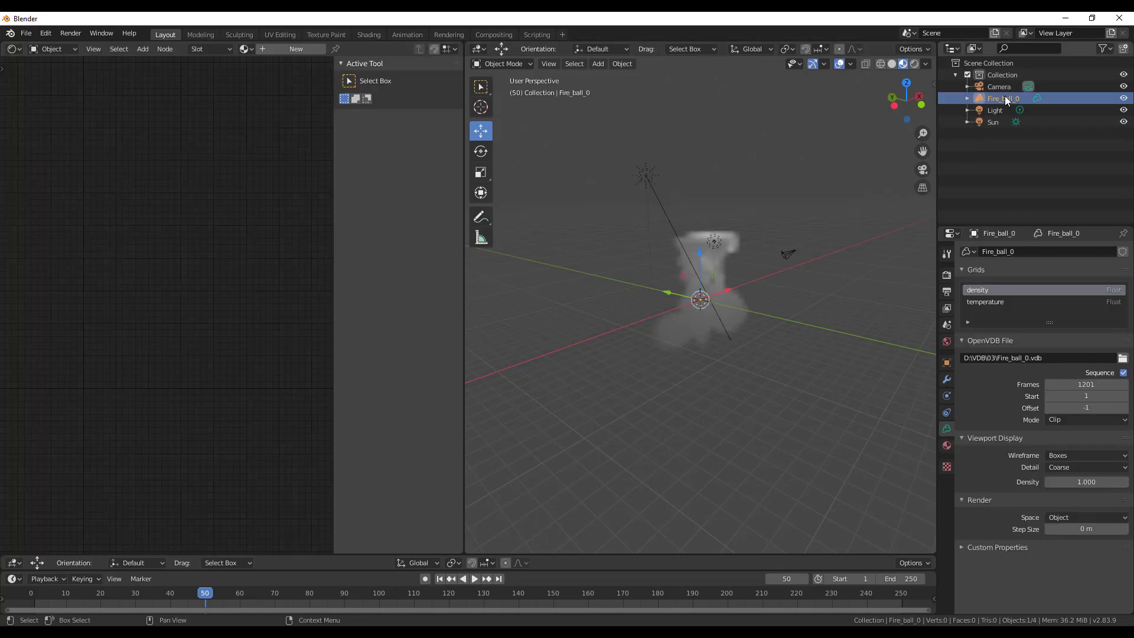
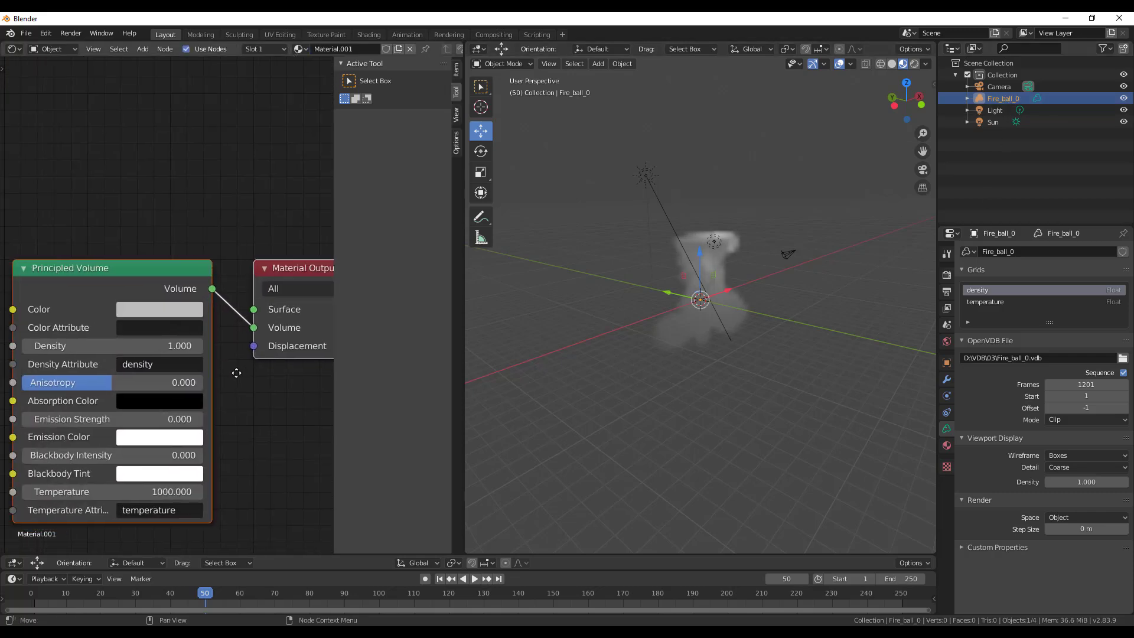
Rearrange the Principled Volume and Material Output nodes in the Shader Editor, leaving a wider gap between them.
left_click_drag(115, 249, 149, 238)
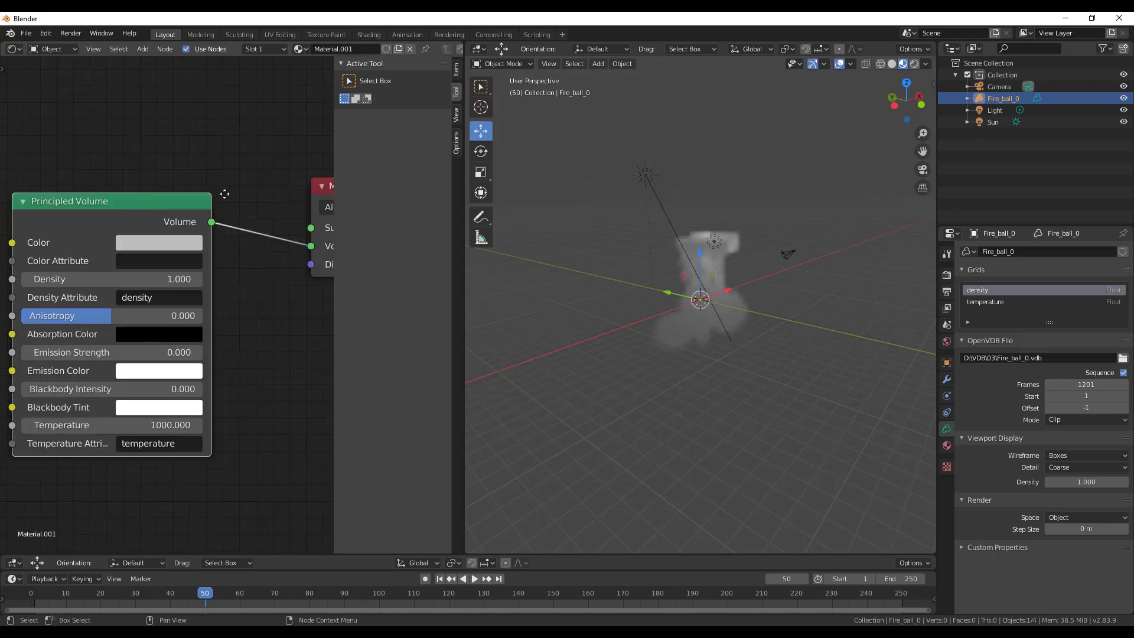
left_click_drag(131, 214, 124, 194)
middle_click_drag(282, 332, 118, 346)
left_click_drag(208, 193, 159, 153)
middle_click_drag(95, 300, 280, 292)
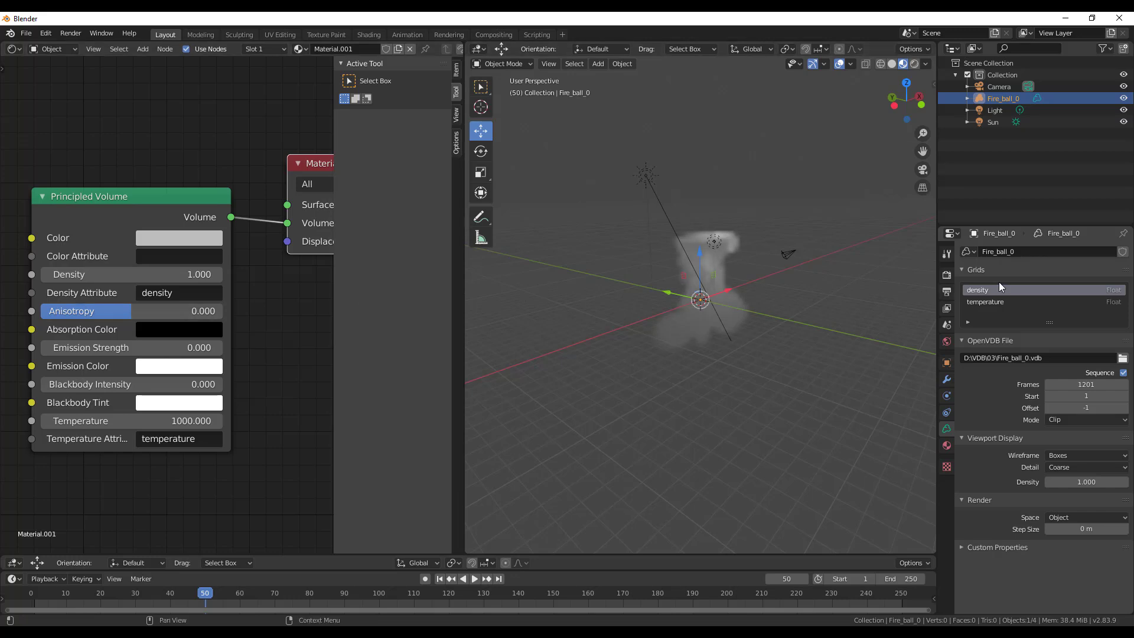
Set the Fire_ball_0 volume's viewport display detail to Fine and its display density to 0.720.
middle_click_drag(690, 441, 502, 430)
scroll(686, 274, "up", 6)
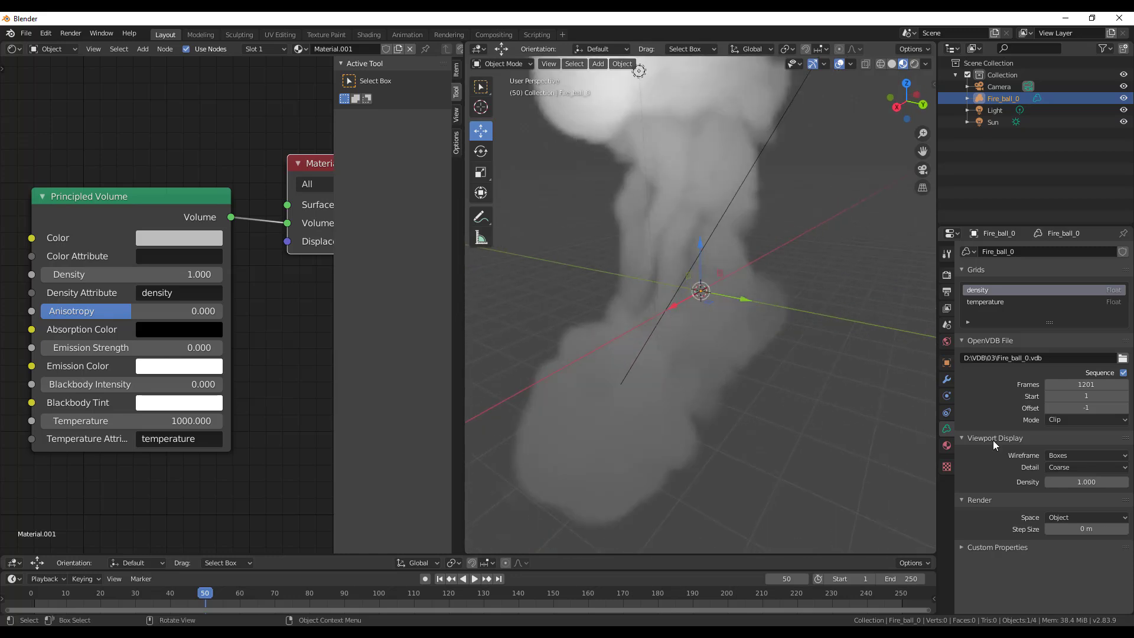
left_click(1072, 468)
left_click(1064, 493)
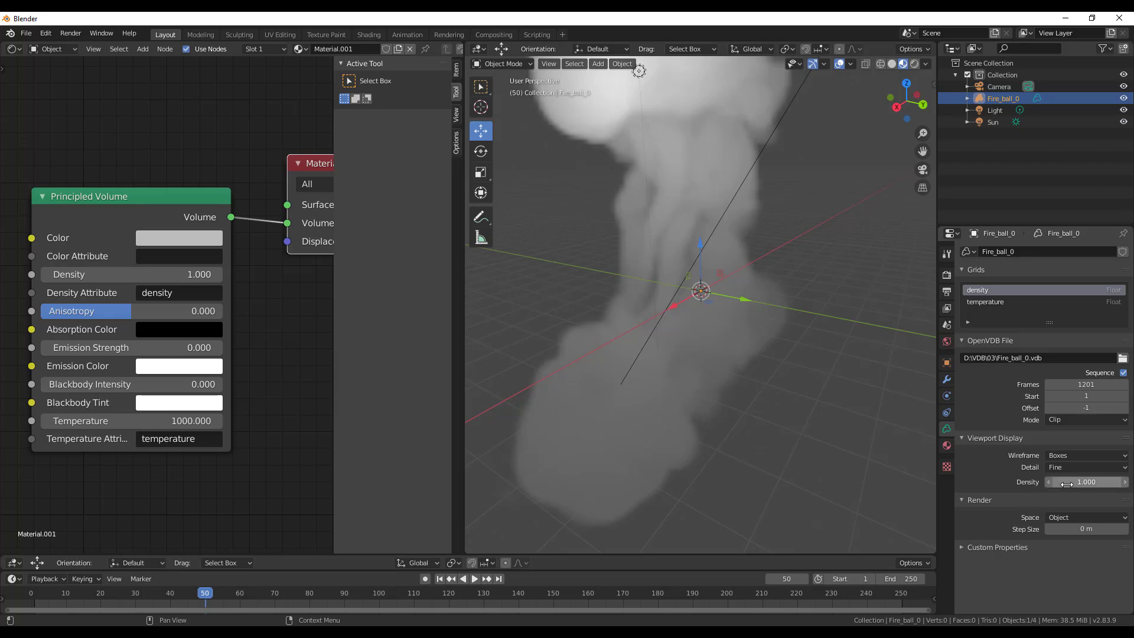
mouse_move(1081, 483)
left_mouse_down()
mouse_move(1125, 482)
mouse_move(1053, 483)
mouse_move(1072, 482)
left_mouse_up()
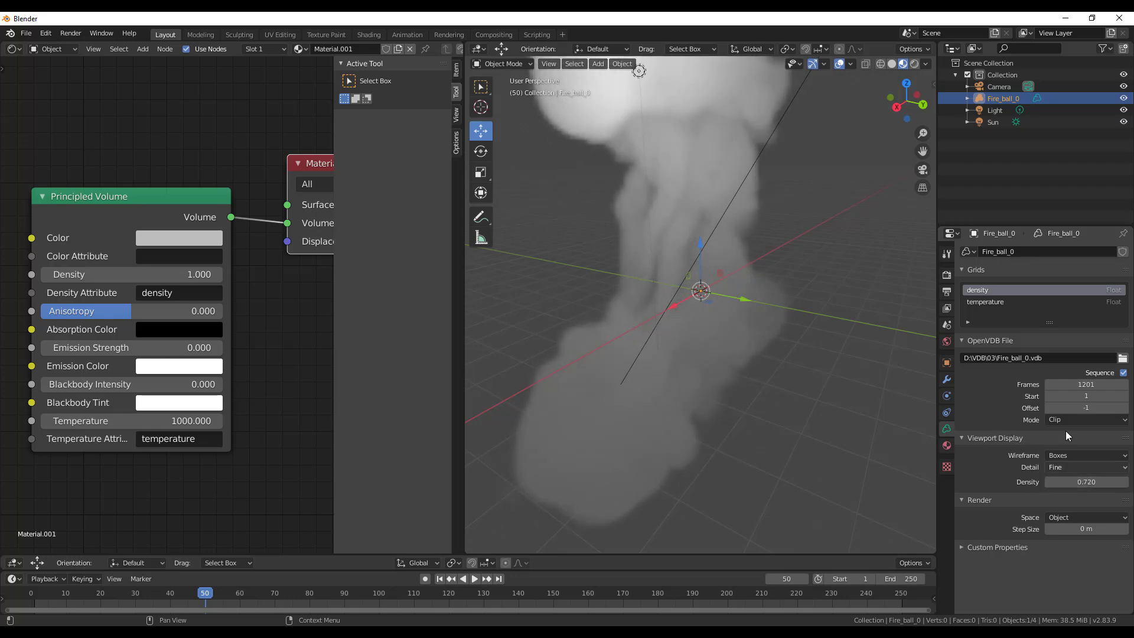
middle_click_drag(527, 444, 685, 354)
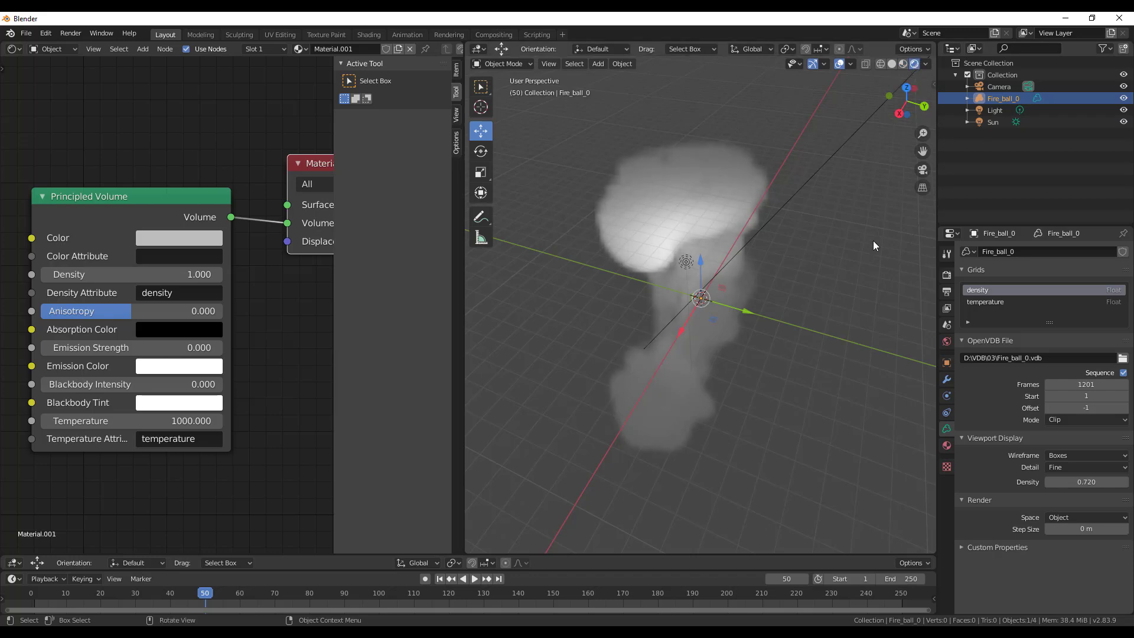
Enable Volumetric Shadows in the Eevee volumetrics render settings.
left_click(947, 276)
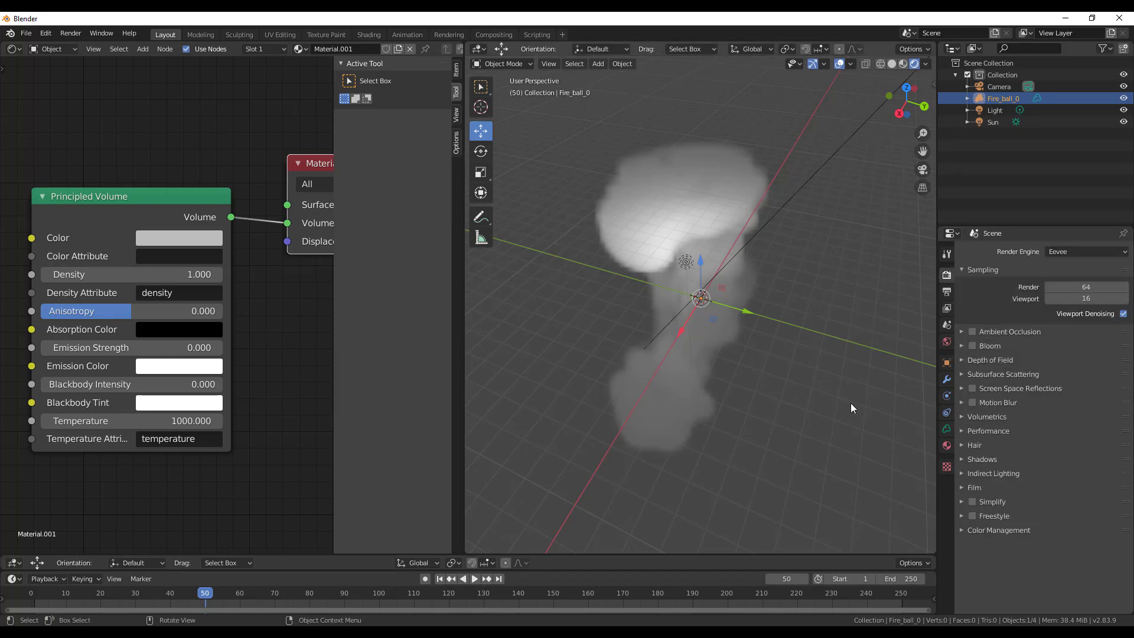
middle_click_drag(776, 372, 951, 527)
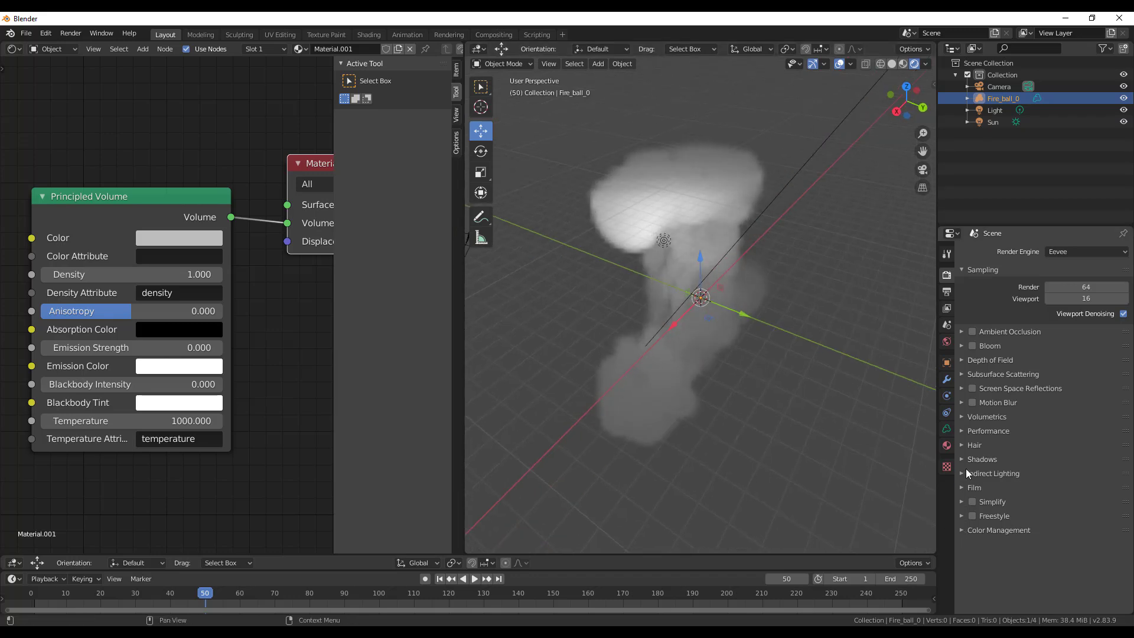
left_click(963, 417)
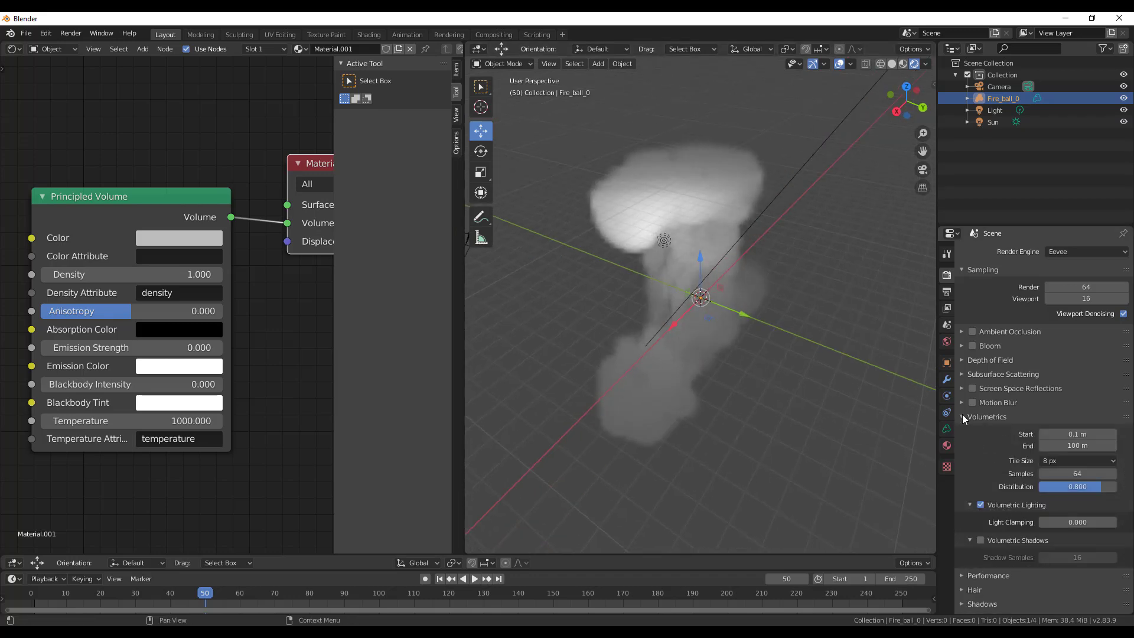
left_click(981, 540)
middle_click_drag(731, 289, 710, 278)
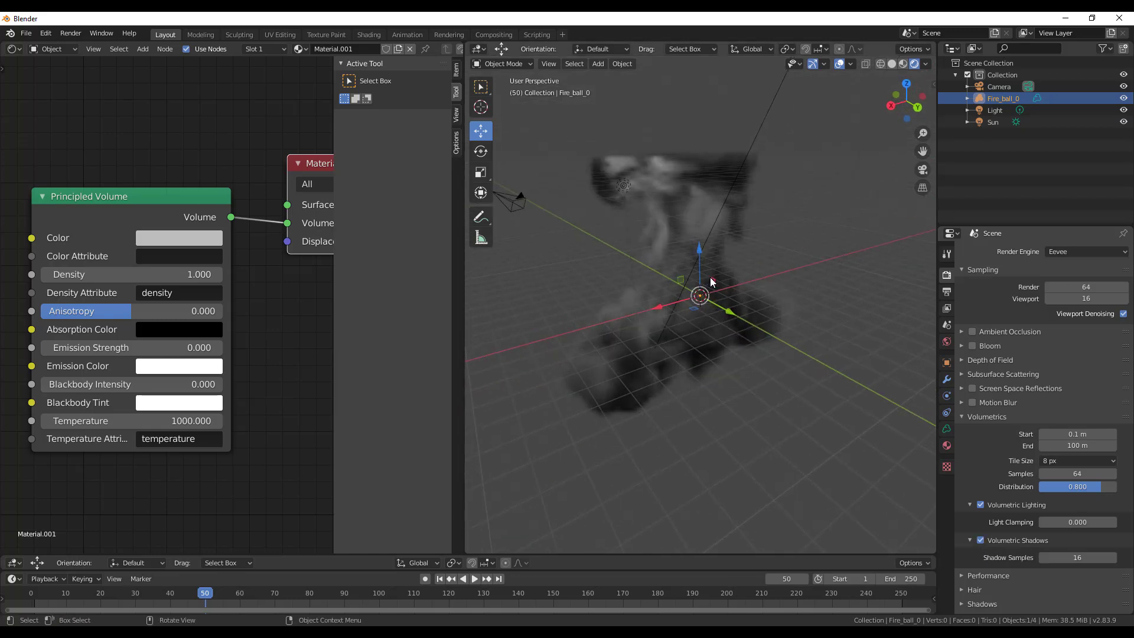
Adjust the Sun light's height and give its beam a shallower angle across the smoke, and reselect Fire_ball_0.
scroll(710, 277, "down", 2)
middle_click_drag(781, 304, 805, 300)
scroll(798, 291, "down", 2)
left_click(774, 170)
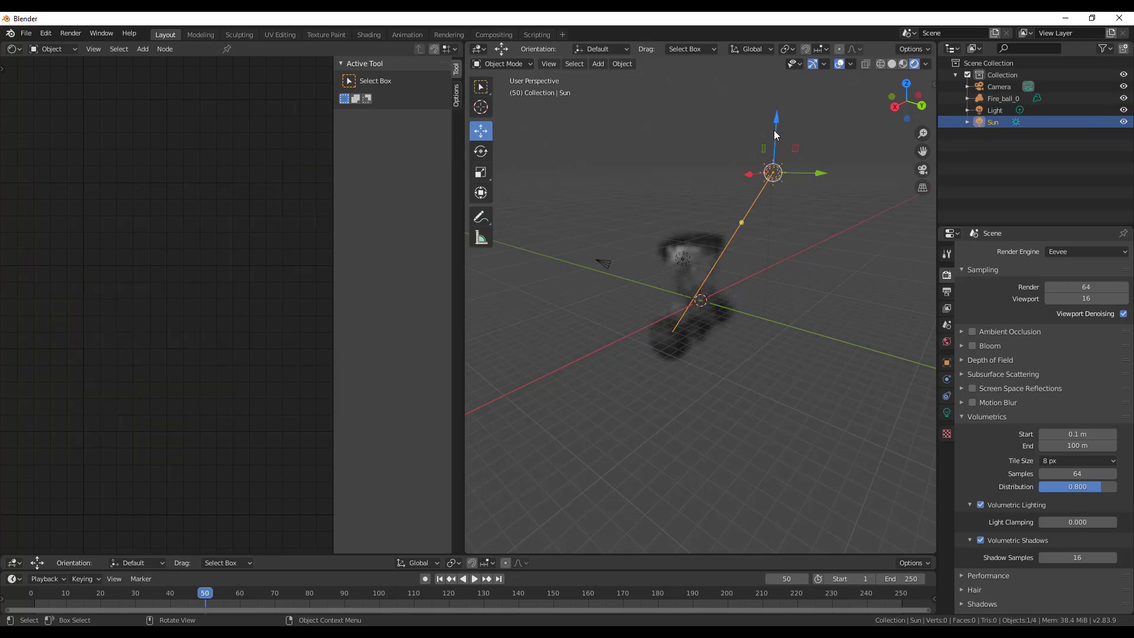
key("g")
key("z")
left_click(797, 195)
middle_click_drag(697, 308, 762, 295)
scroll(780, 266, "up", 4)
left_click(1060, 100)
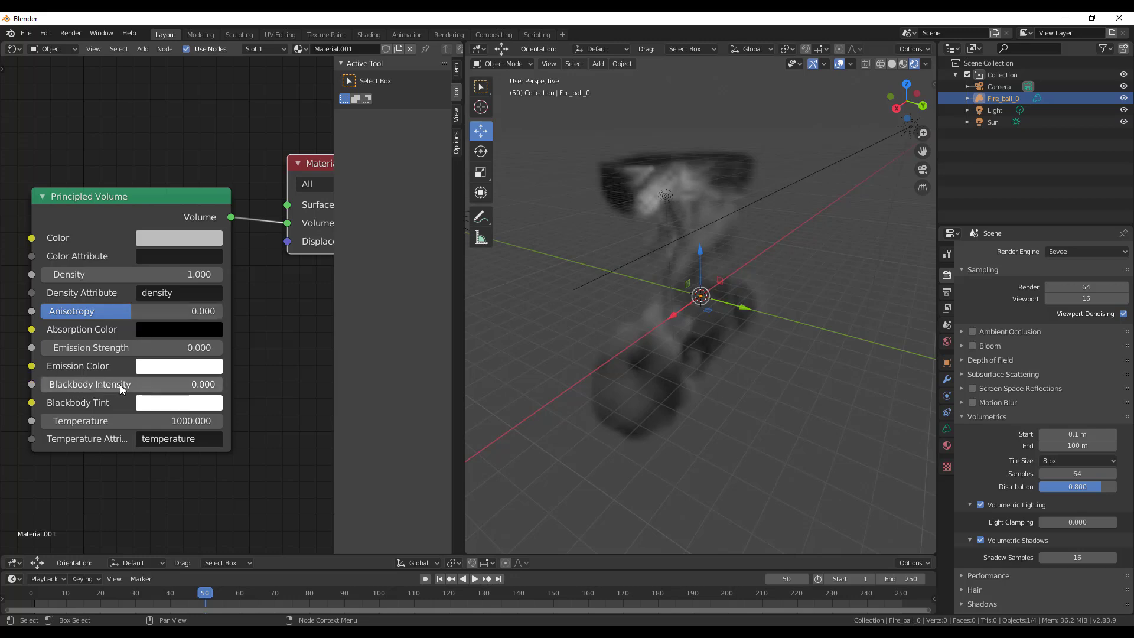
Set the Principled Volume node's Blackbody Intensity to 1 and inspect the fire from several sides.
left_click(168, 384)
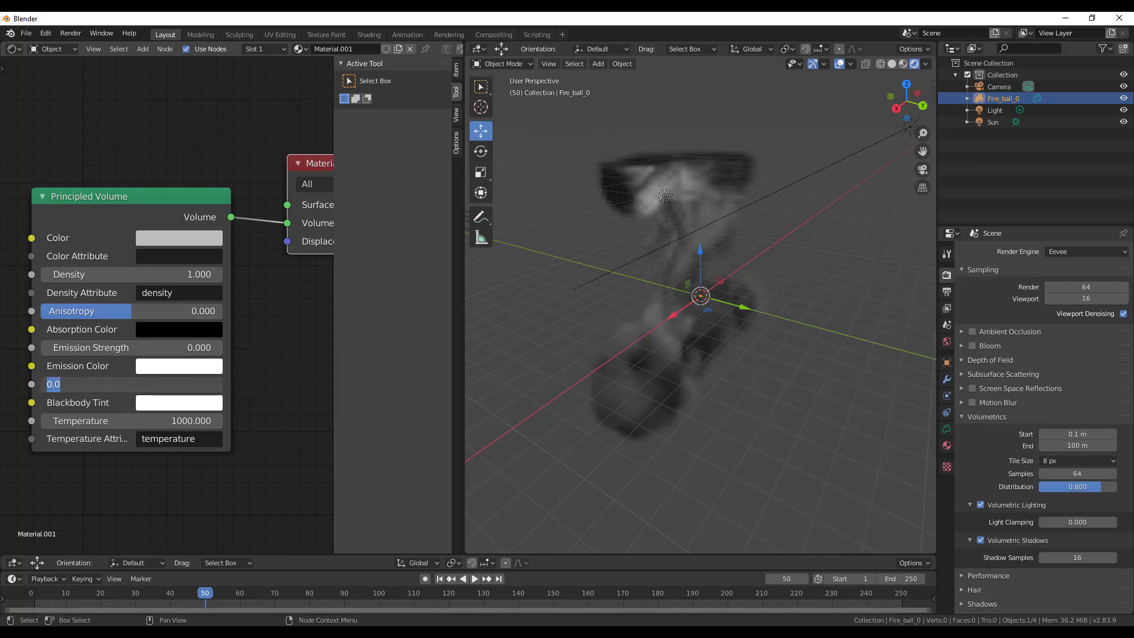
type("1")
key("Return")
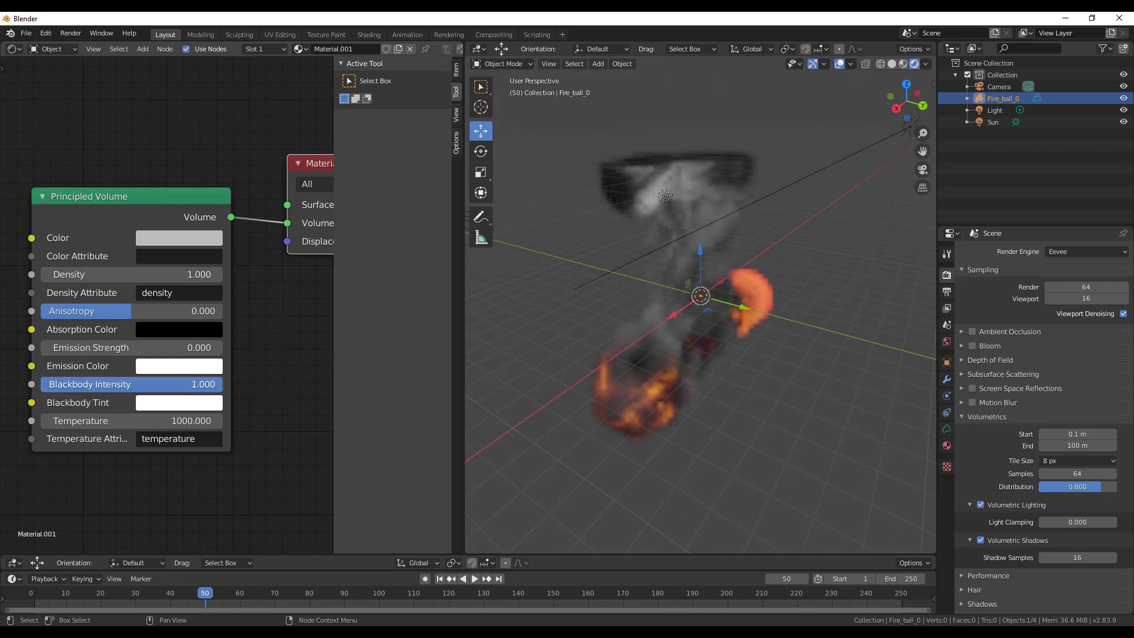
middle_click_drag(799, 345, 811, 406)
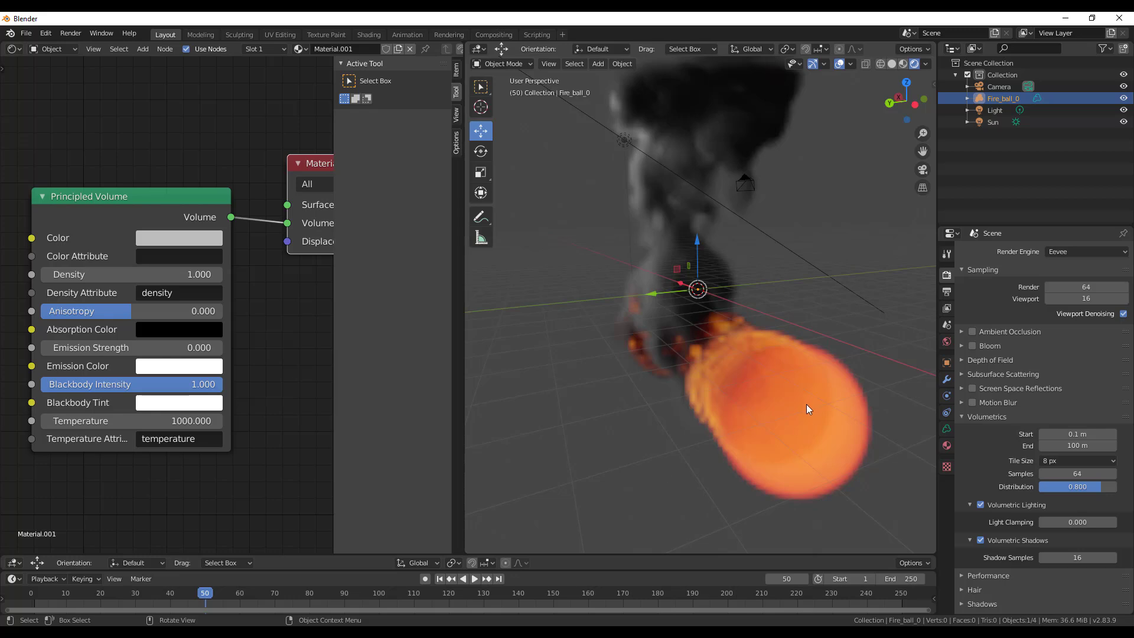
middle_click_drag(753, 416, 668, 406)
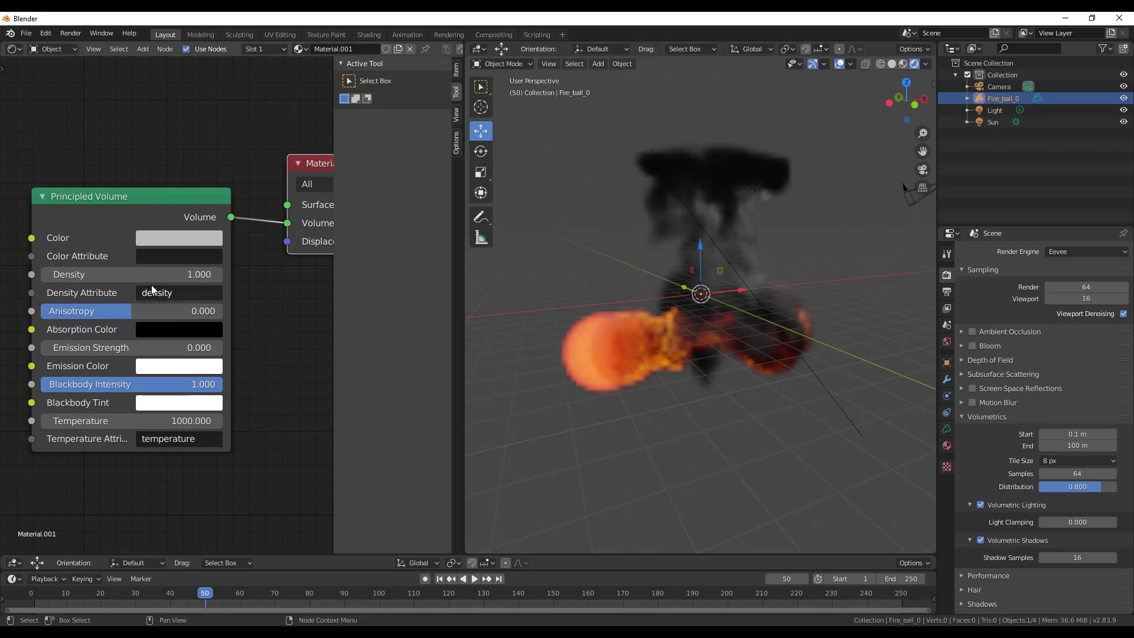
middle_click_drag(741, 334, 778, 342)
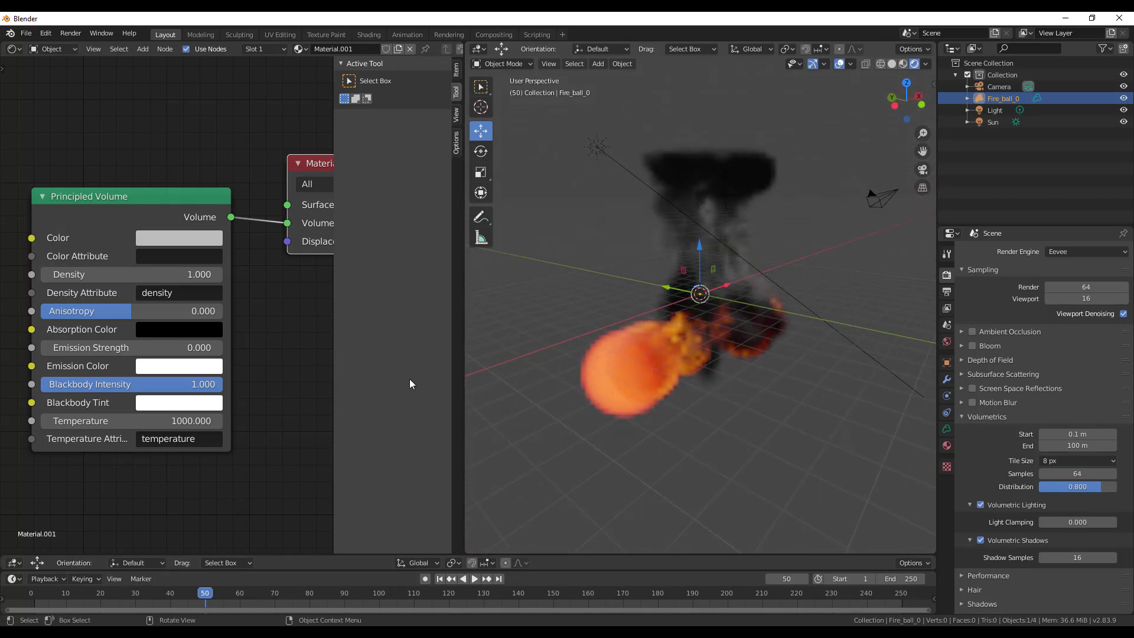
middle_click_drag(567, 355, 821, 298)
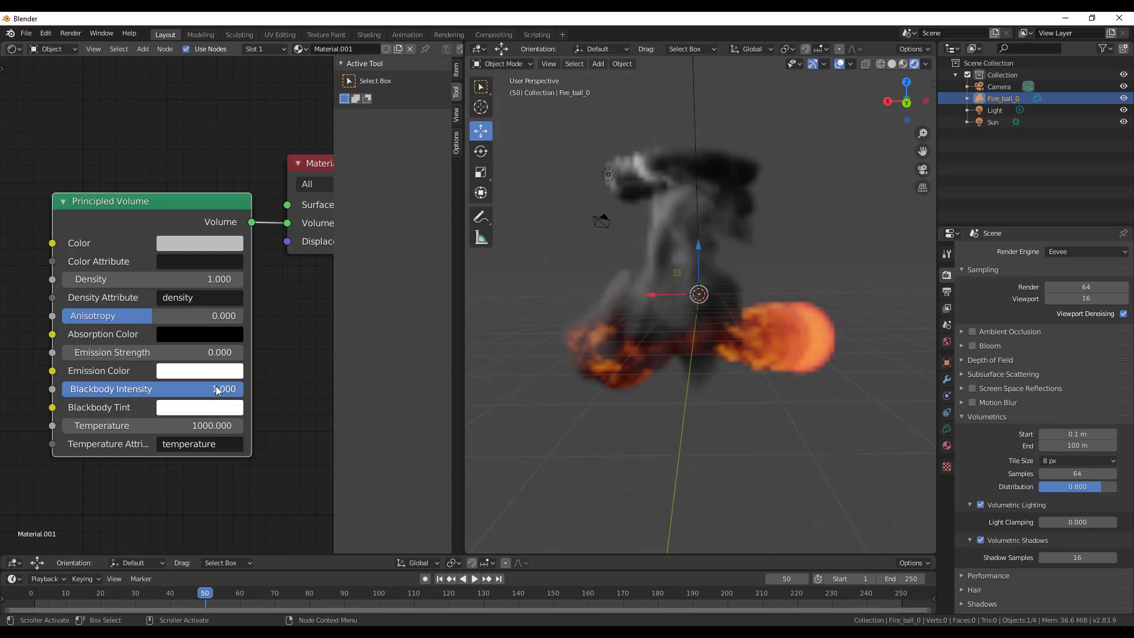
Set the Principled Volume node's Blackbody Intensity to 10 and check the flames up close.
left_click(152, 389)
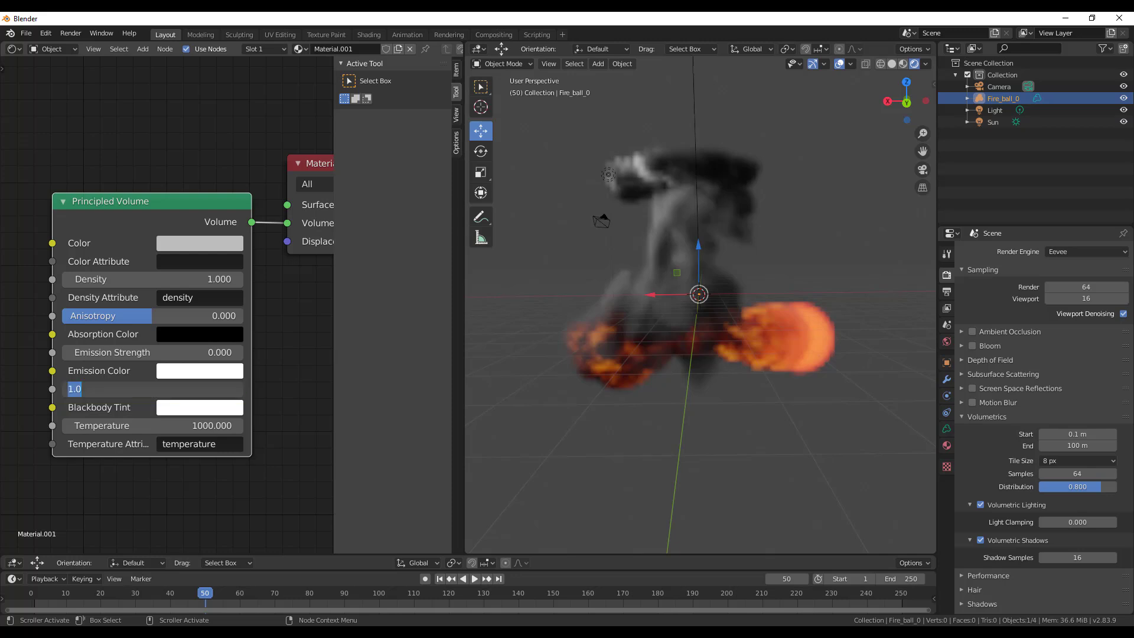
type("10")
key("Return")
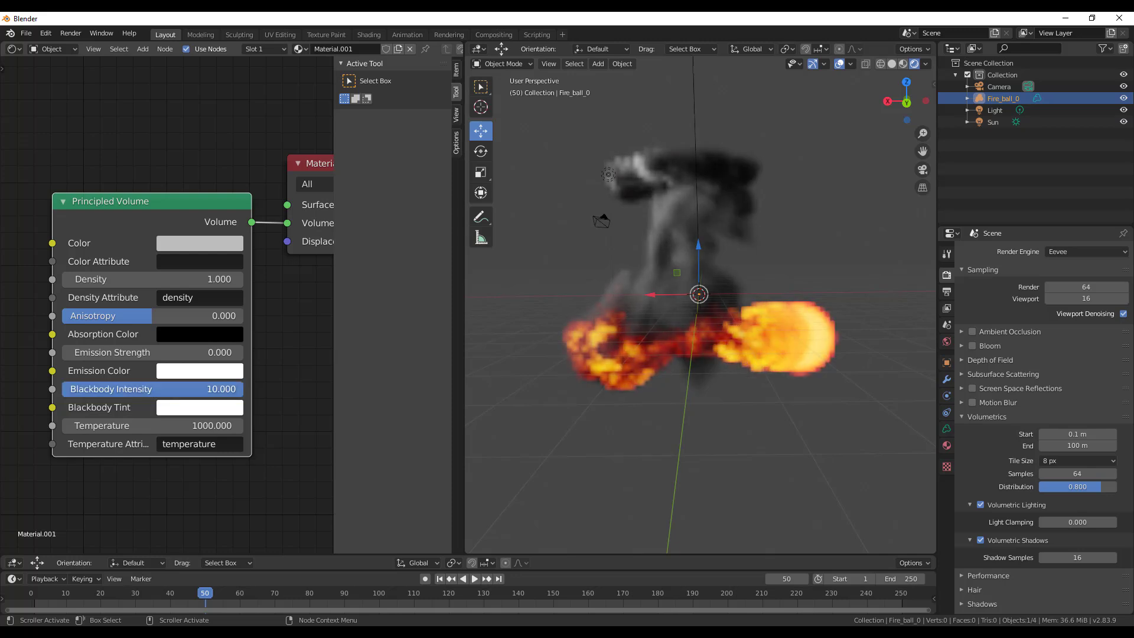
scroll(870, 398, "up", 5)
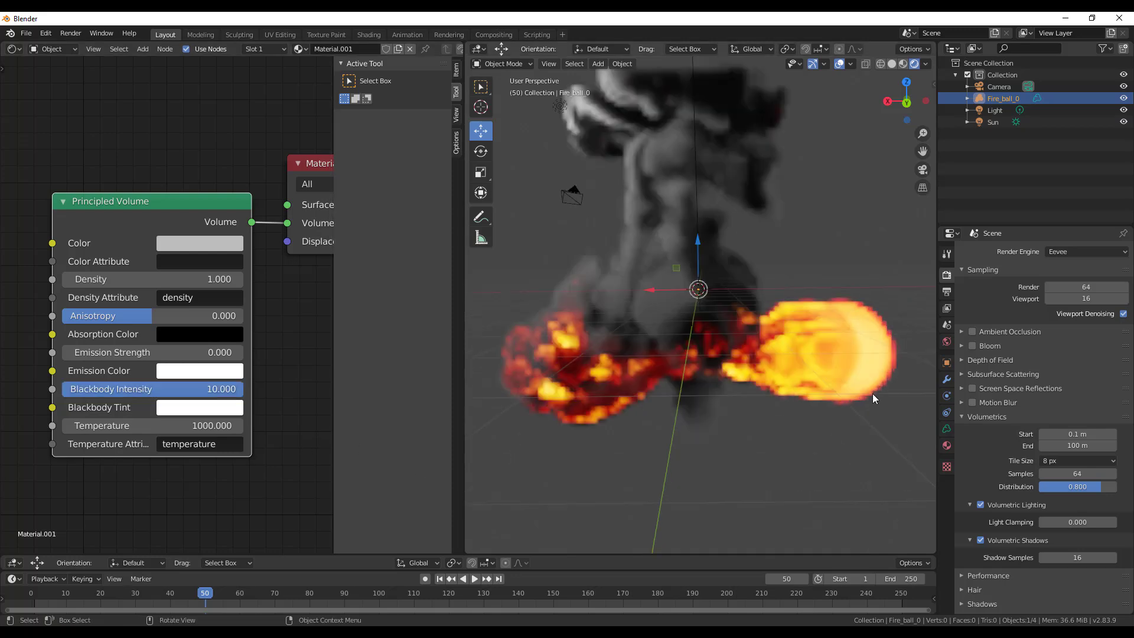
middle_click_drag(844, 353, 933, 342)
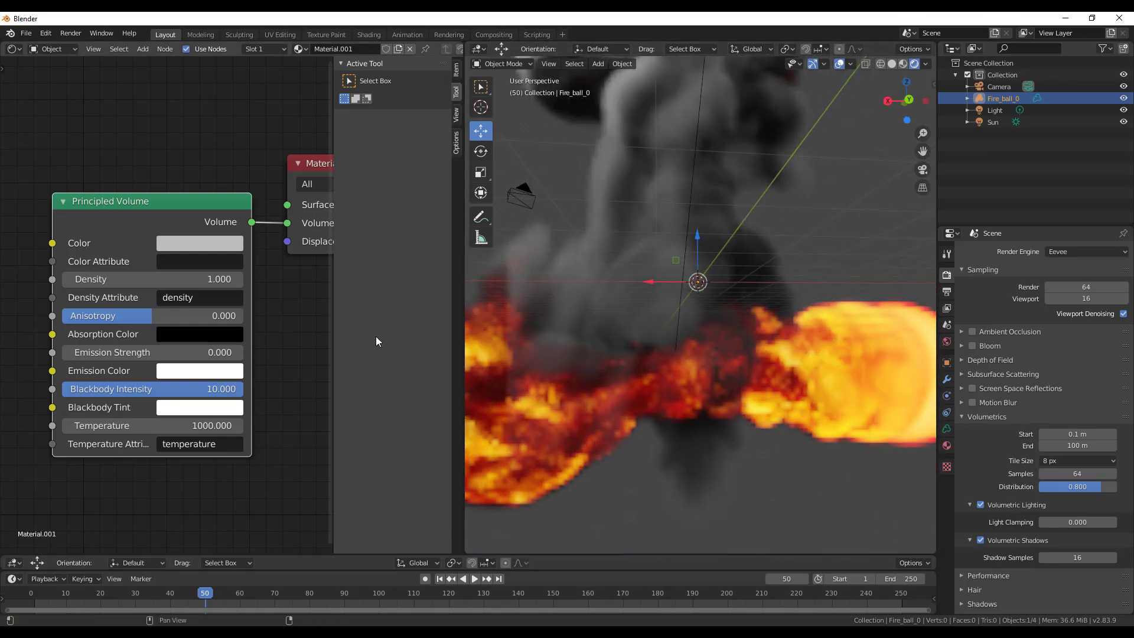
scroll(806, 286, "down", 4)
middle_click_drag(806, 286, 885, 490)
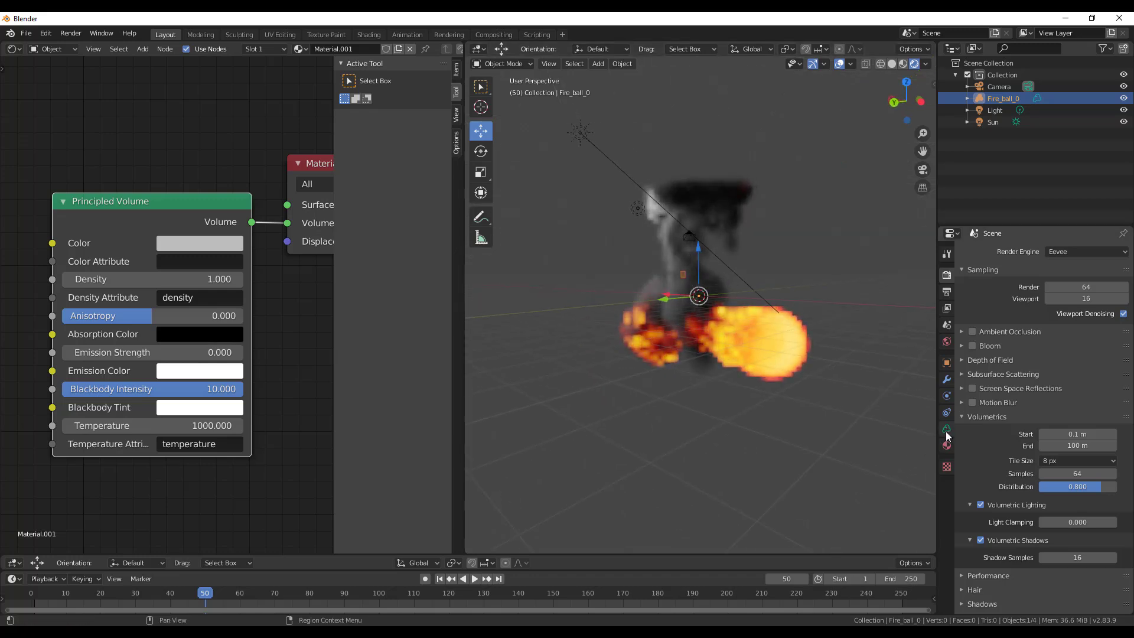
Set the Eevee volumetrics Tile Size to 2 px for finer volume detail.
scroll(1007, 427, "down", 2)
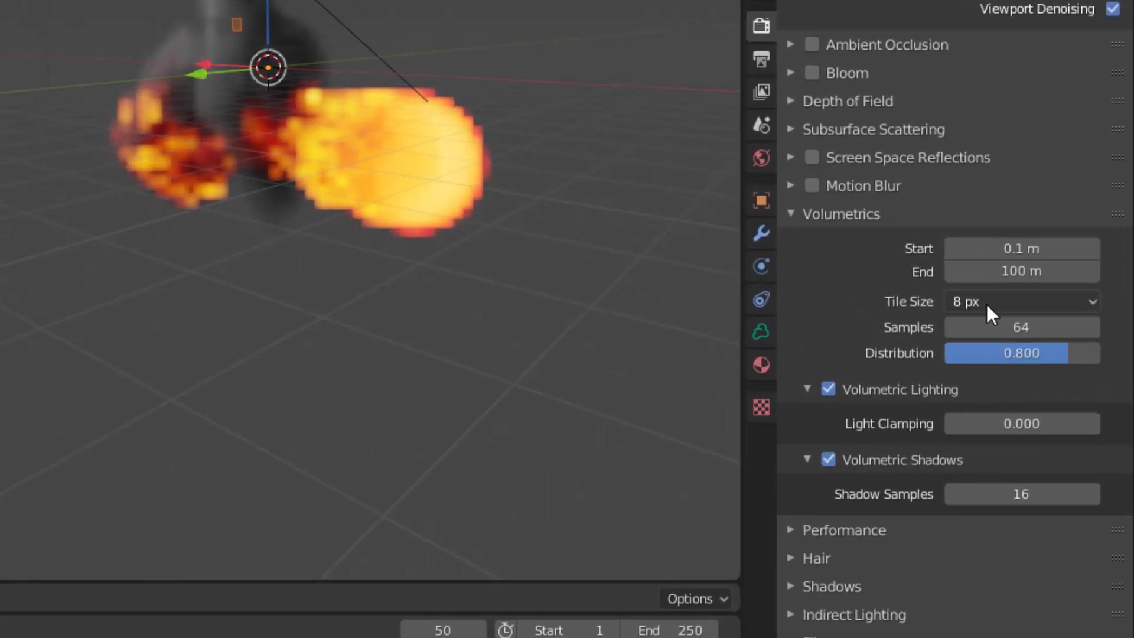
left_click(986, 302)
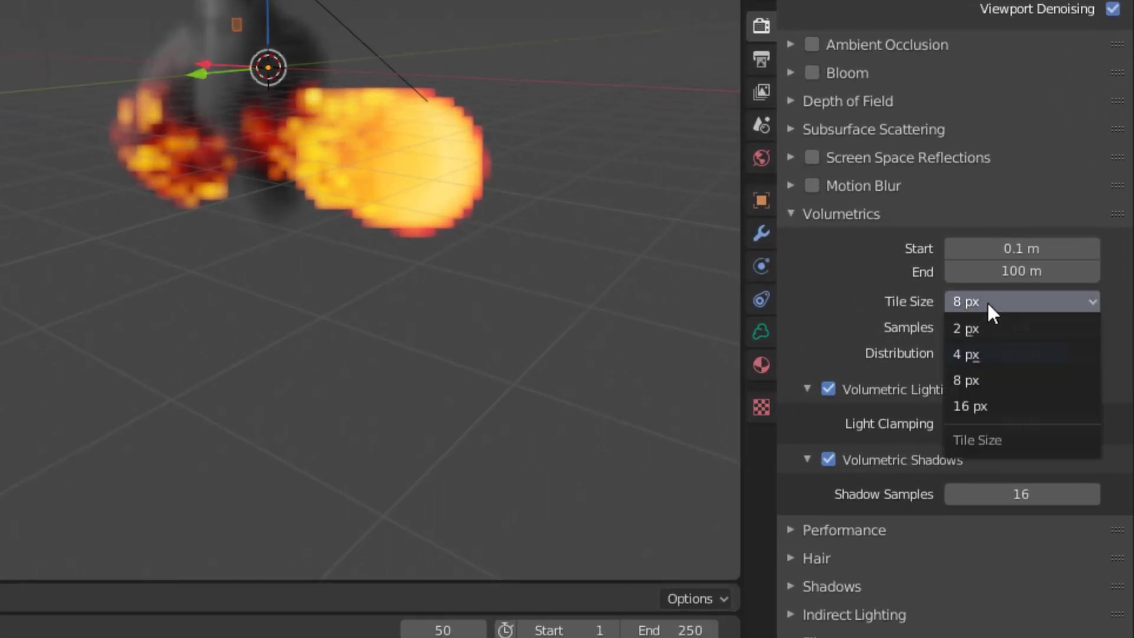
left_click(977, 331)
middle_click_drag(349, 202, 447, 190)
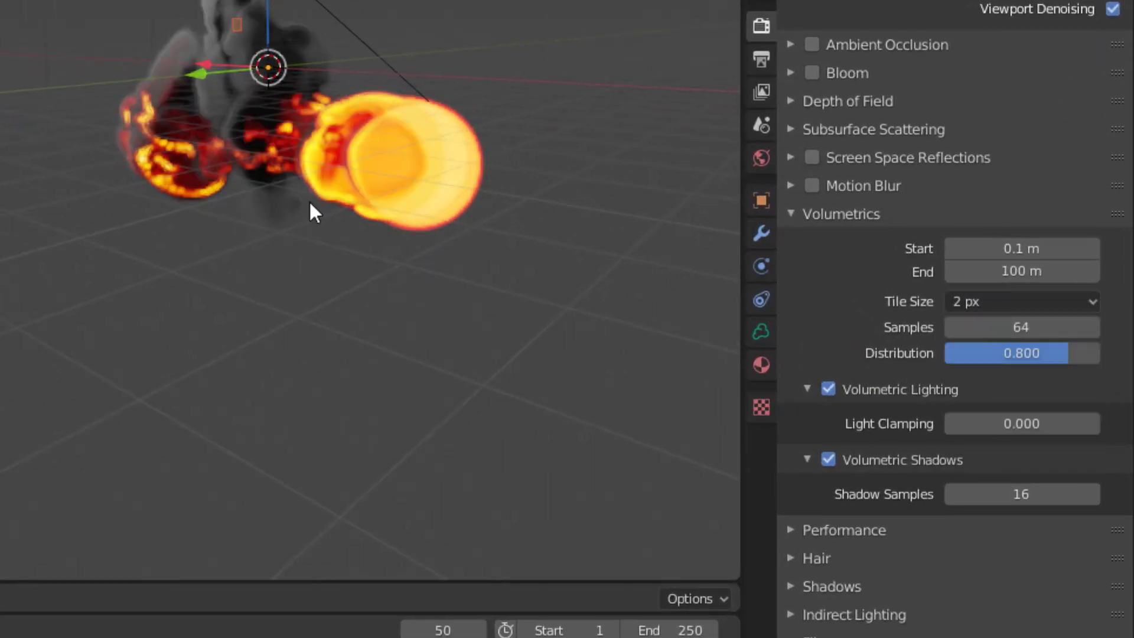
middle_click_drag(788, 356, 756, 348)
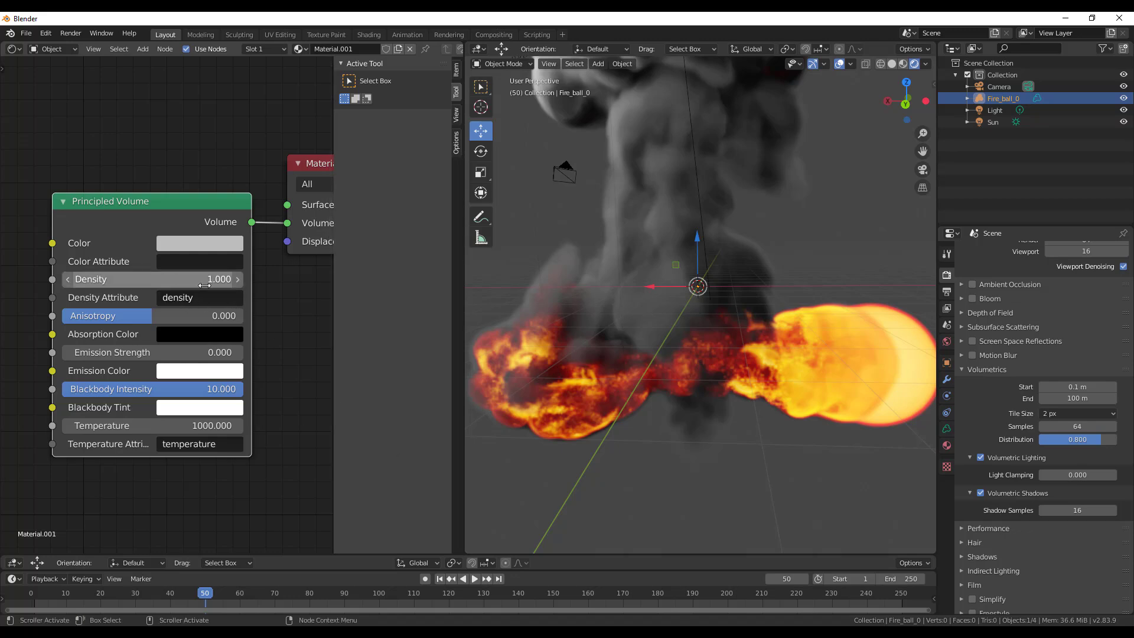
Try a Density of 10 on the Principled Volume node and restore it to 1.
scroll(705, 313, "down", 3)
left_click(177, 281)
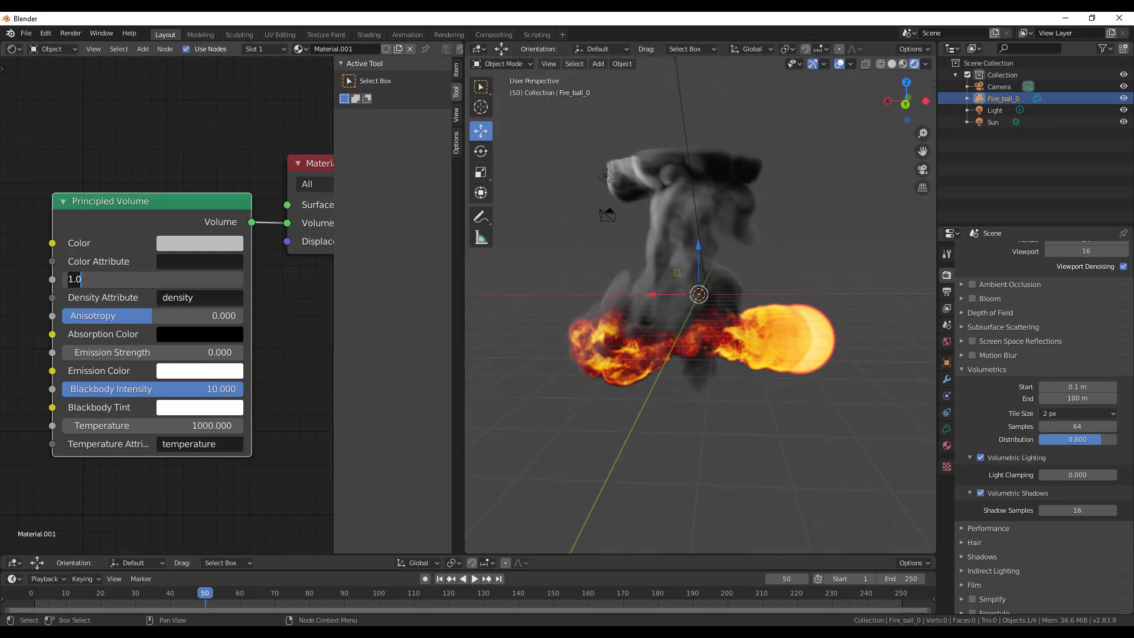
type("10")
key("Return")
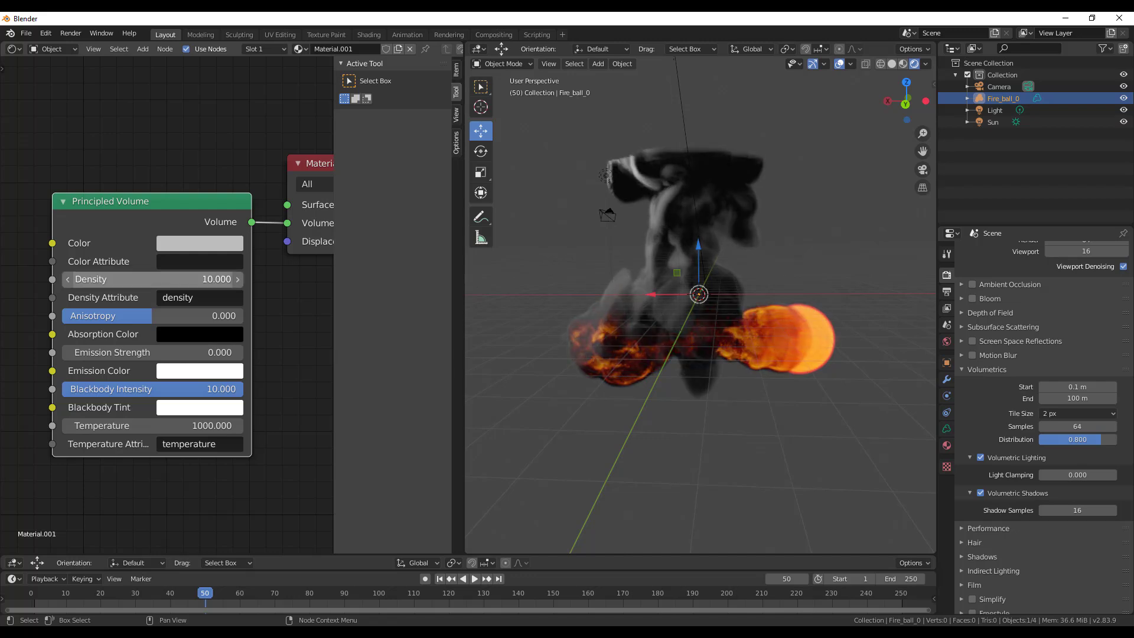
left_click(169, 279)
type("1")
key("Return")
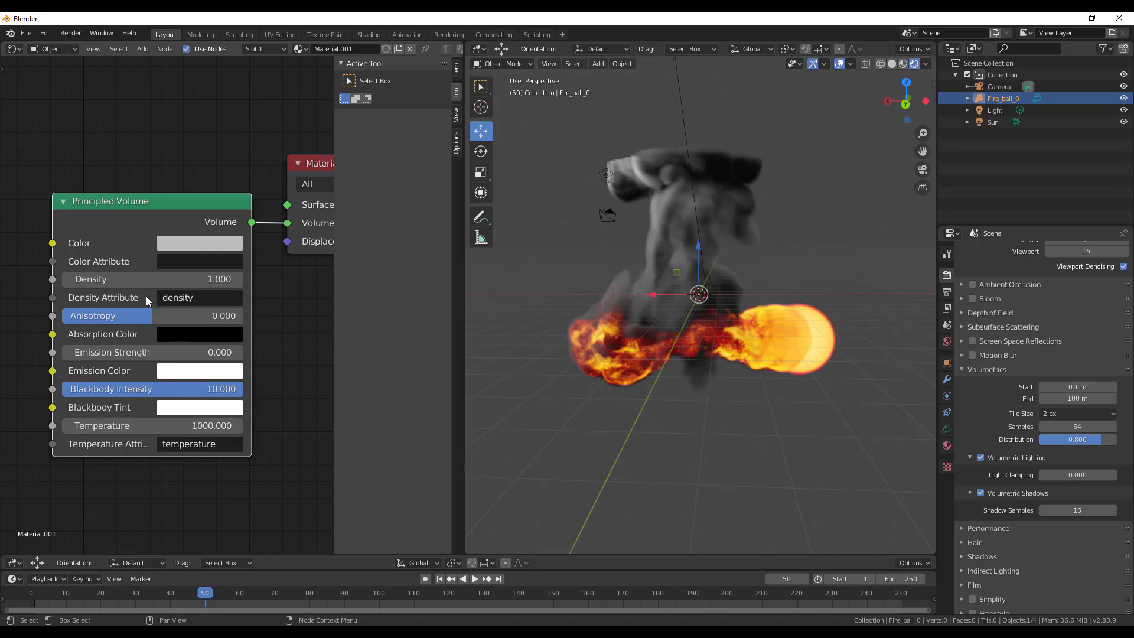
Try a brownish smoke Color with hue 0.047 and saturation 0.243, and settle on a nearly neutral light grey.
left_click(190, 261)
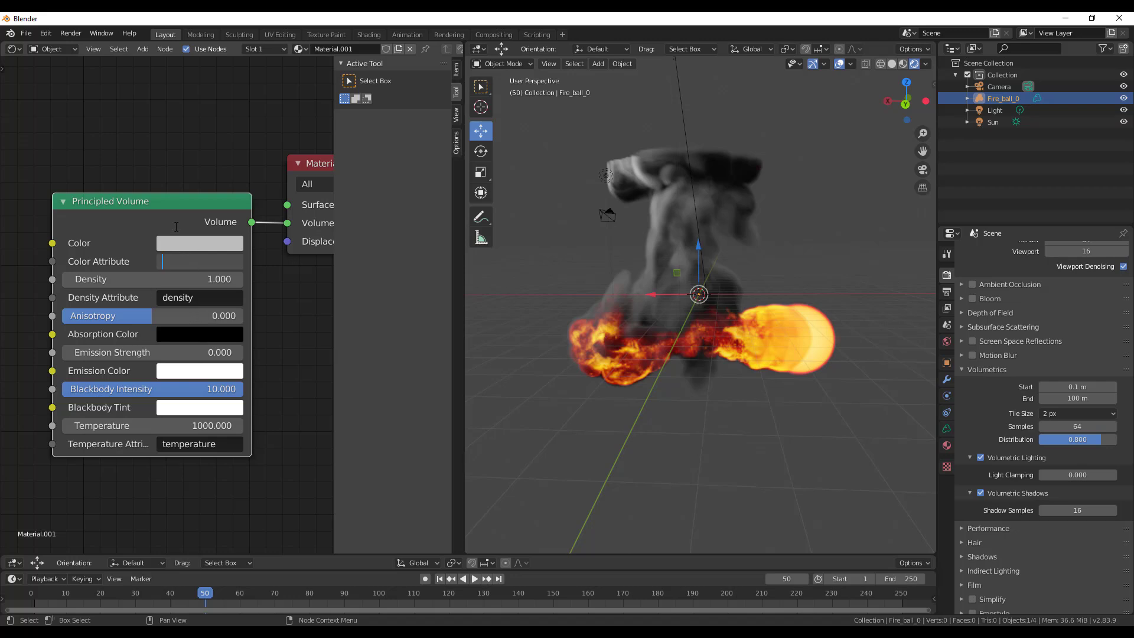
left_click(208, 244)
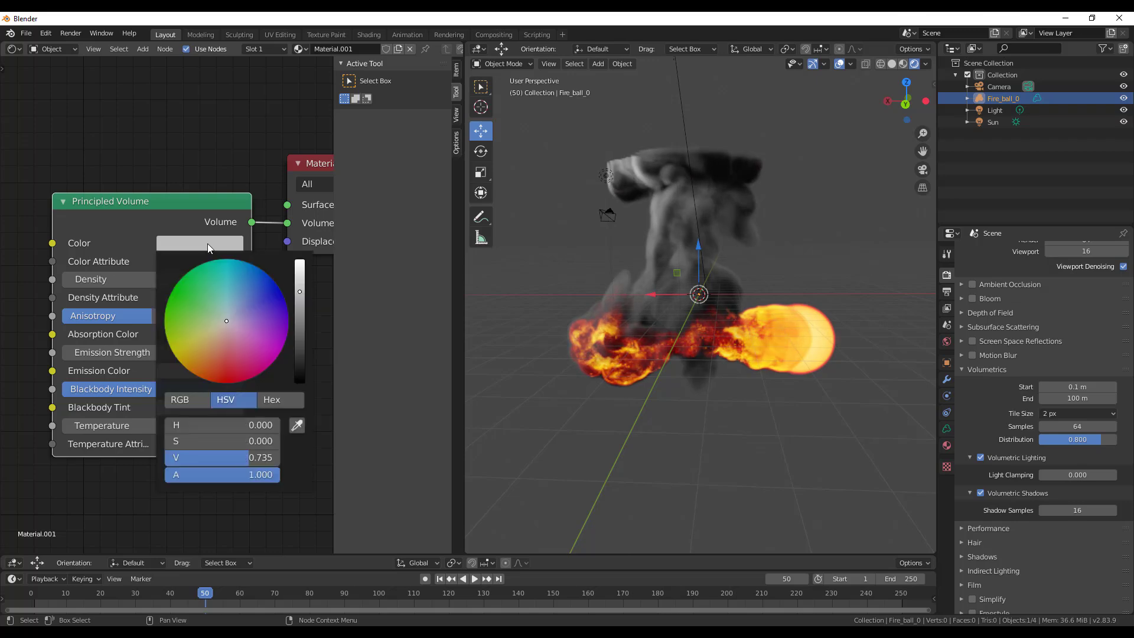
mouse_move(239, 316)
left_mouse_down()
mouse_move(263, 310)
mouse_move(251, 287)
mouse_move(218, 284)
mouse_move(186, 323)
mouse_move(257, 337)
mouse_move(249, 299)
mouse_move(192, 313)
mouse_move(201, 335)
mouse_move(222, 334)
left_mouse_up()
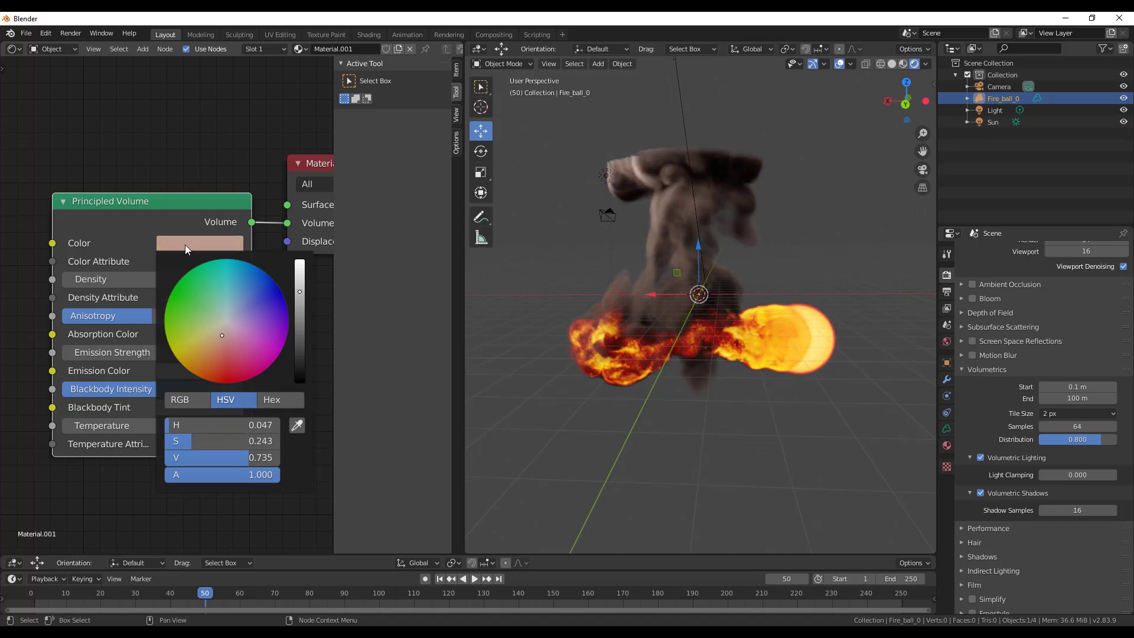
left_click(228, 320)
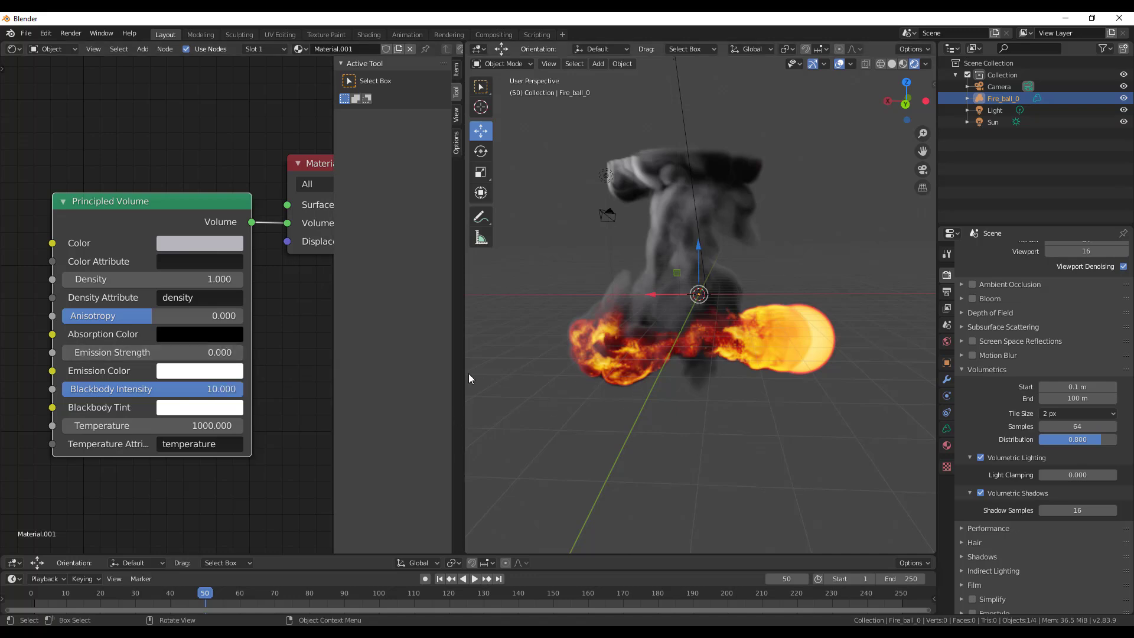
Play the fireball animation from another viewing angle and jump to about frame 16.
middle_click_drag(827, 338, 693, 360)
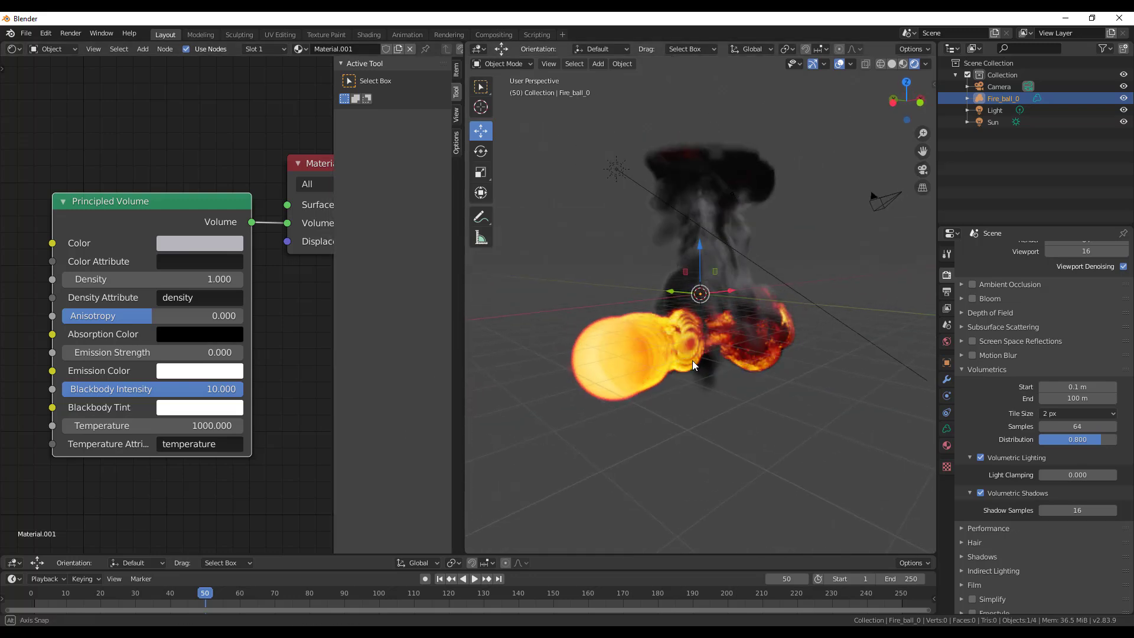
key("space")
left_click(89, 594)
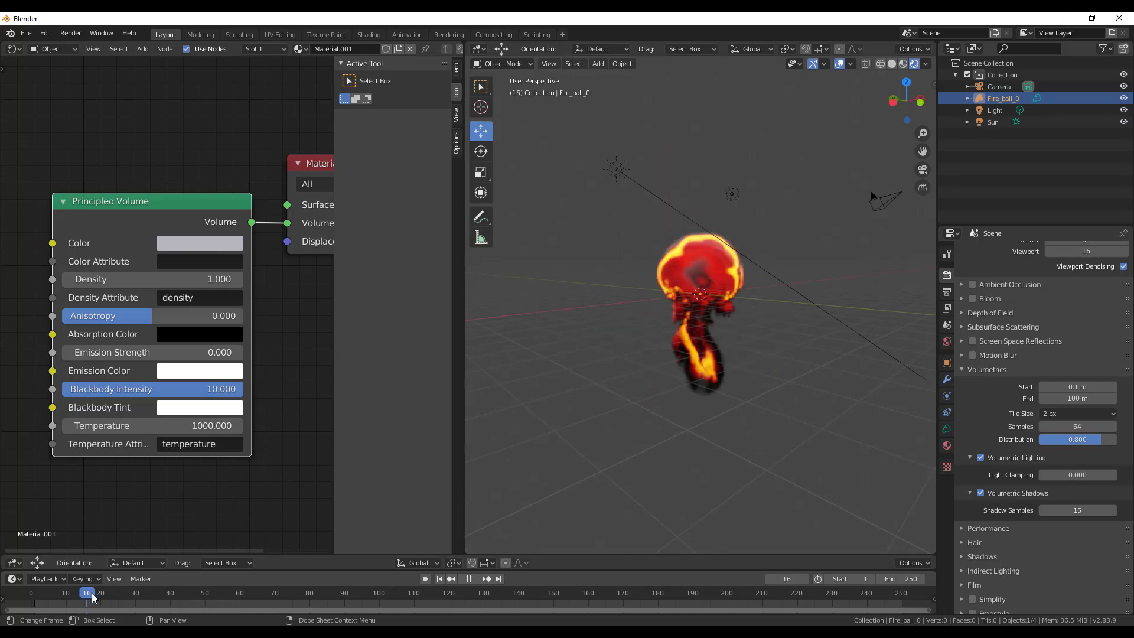
Play the fireball animation, stop it at frame 49 and view the fireball from another side.
left_click(475, 582)
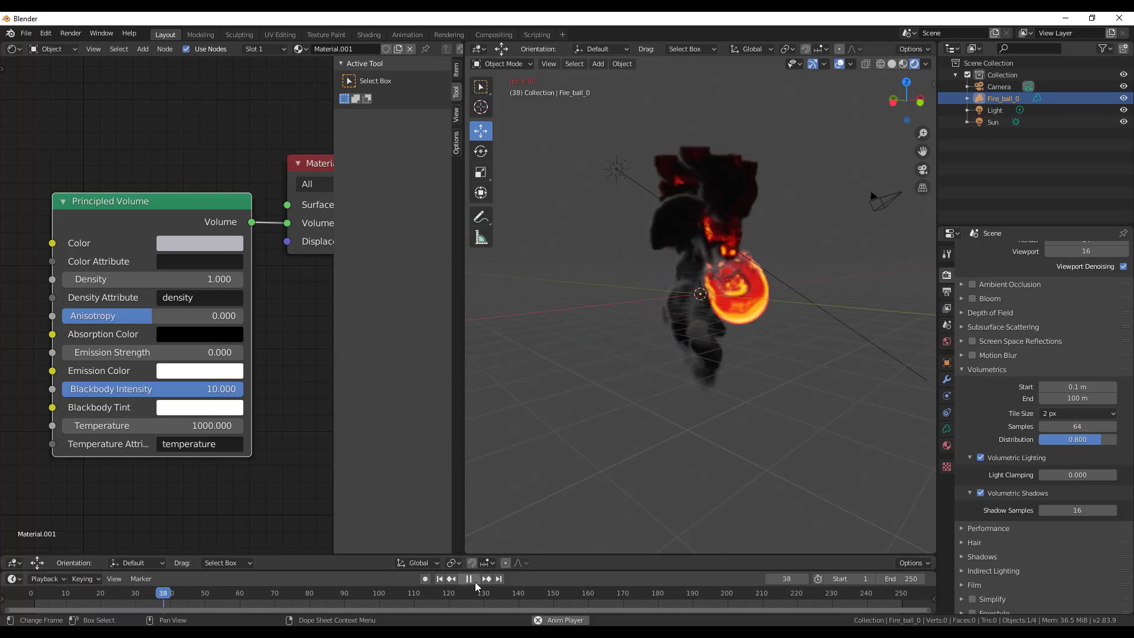
left_click(475, 583)
middle_click_drag(884, 318, 827, 331)
Switch the render engine to Cycles and set its device to GPU Compute.
left_click(1087, 249)
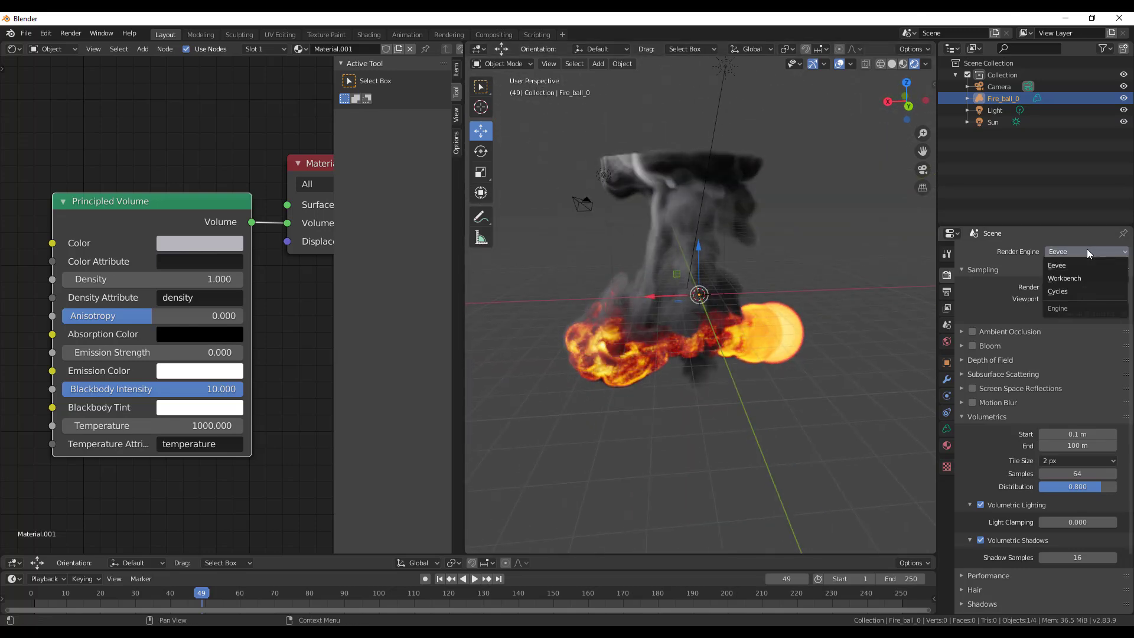
left_click(1061, 291)
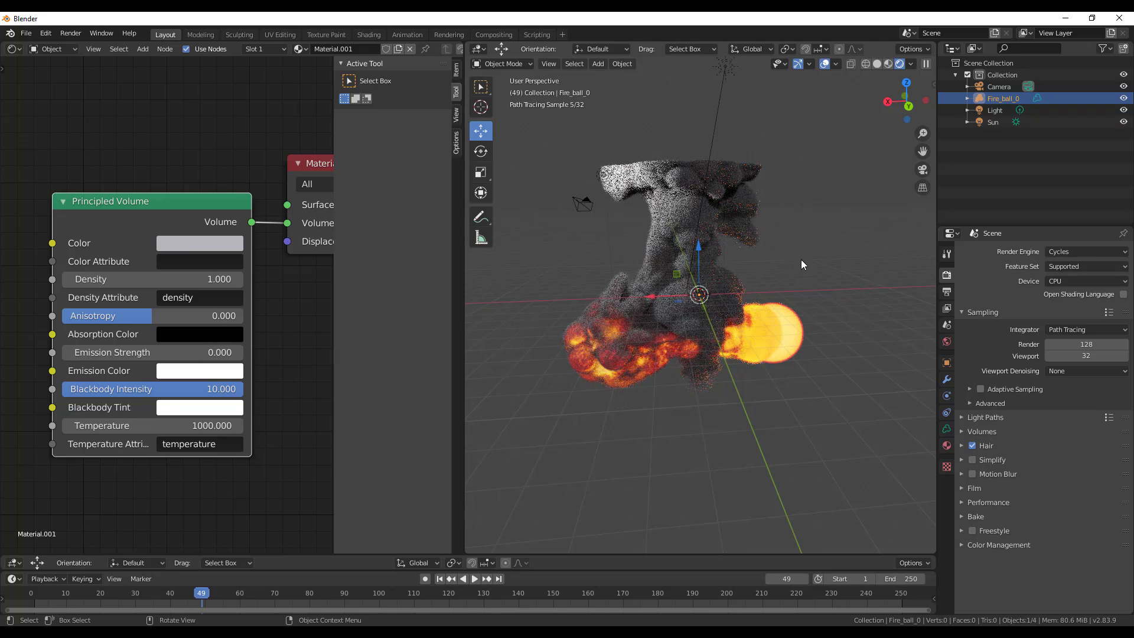
left_click(1088, 279)
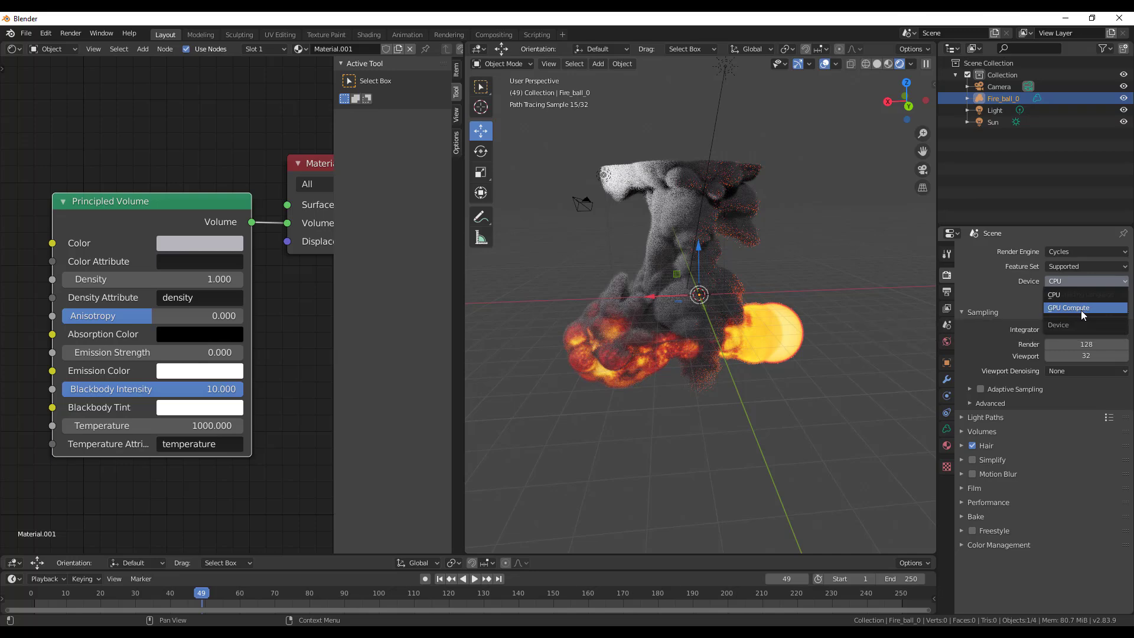
left_click(1081, 309)
Set Viewport Denoising to OptiX AI-Accelerated and inspect the denoised fireball up close from several sides.
left_click(1092, 356)
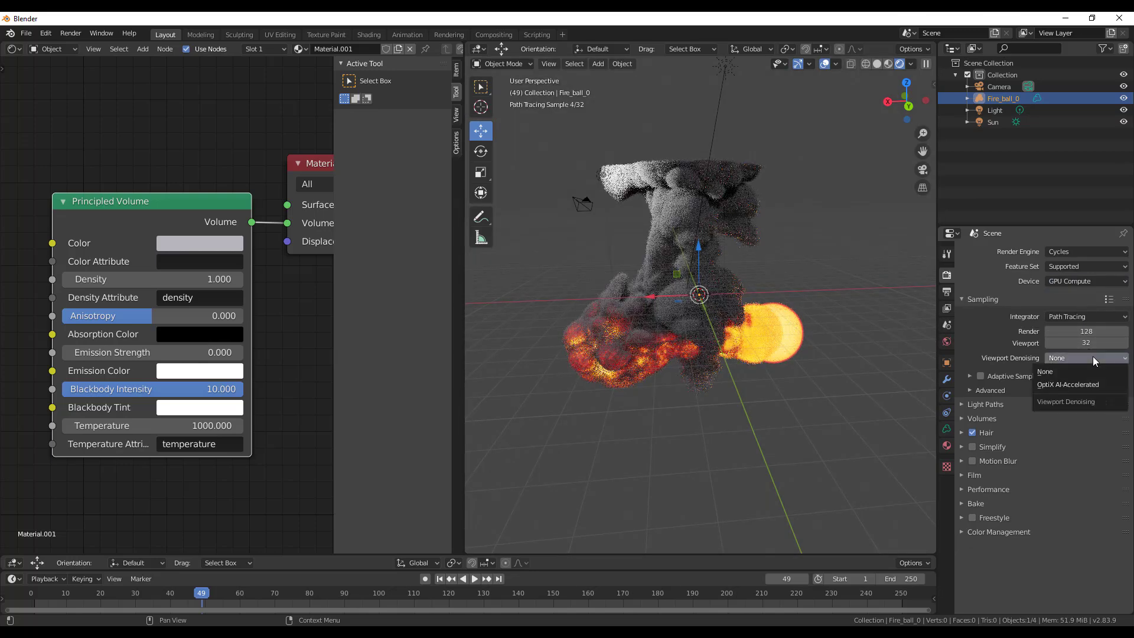
left_click(1072, 385)
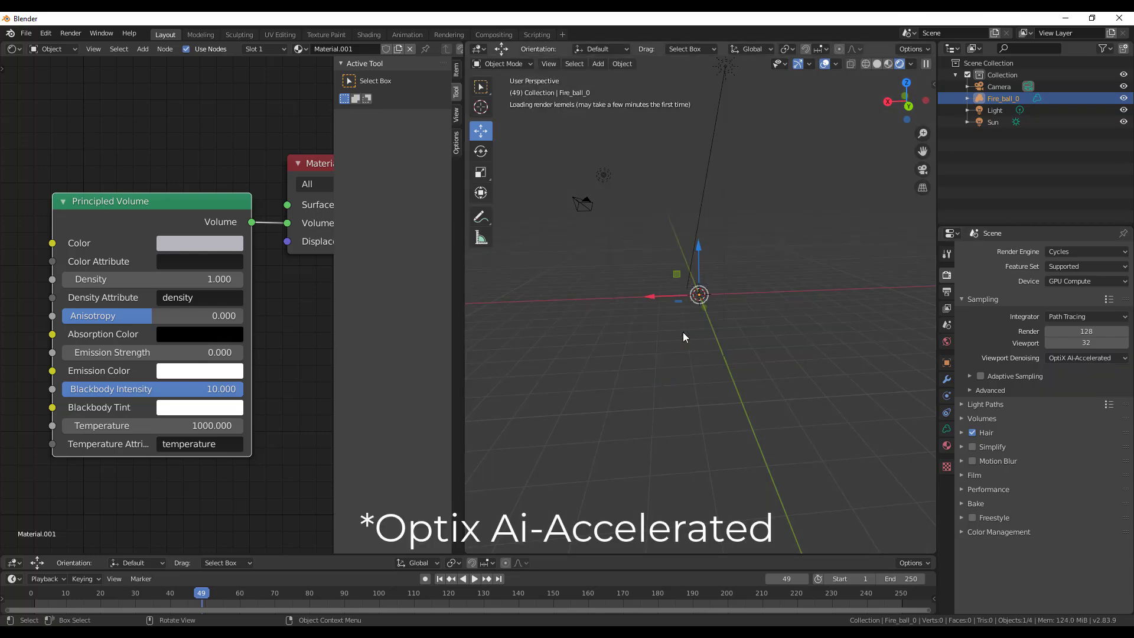
scroll(813, 270, "up", 4)
middle_click_drag(815, 272, 606, 331)
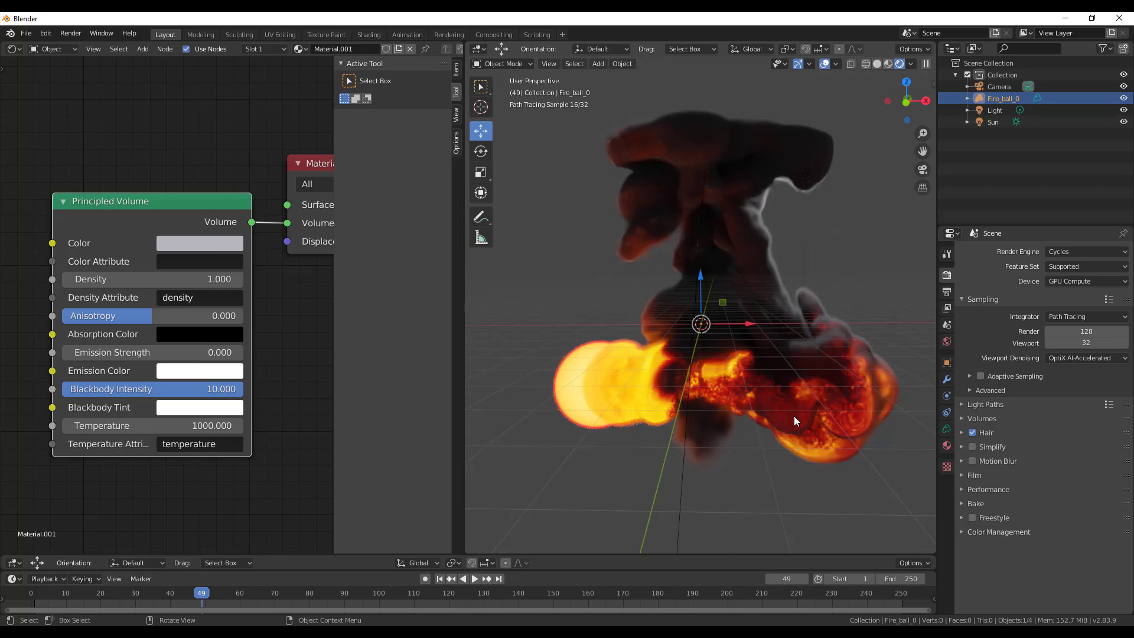
mouse_move(794, 333)
middle_mouse_down()
mouse_move(779, 342)
mouse_move(645, 331)
middle_mouse_up()
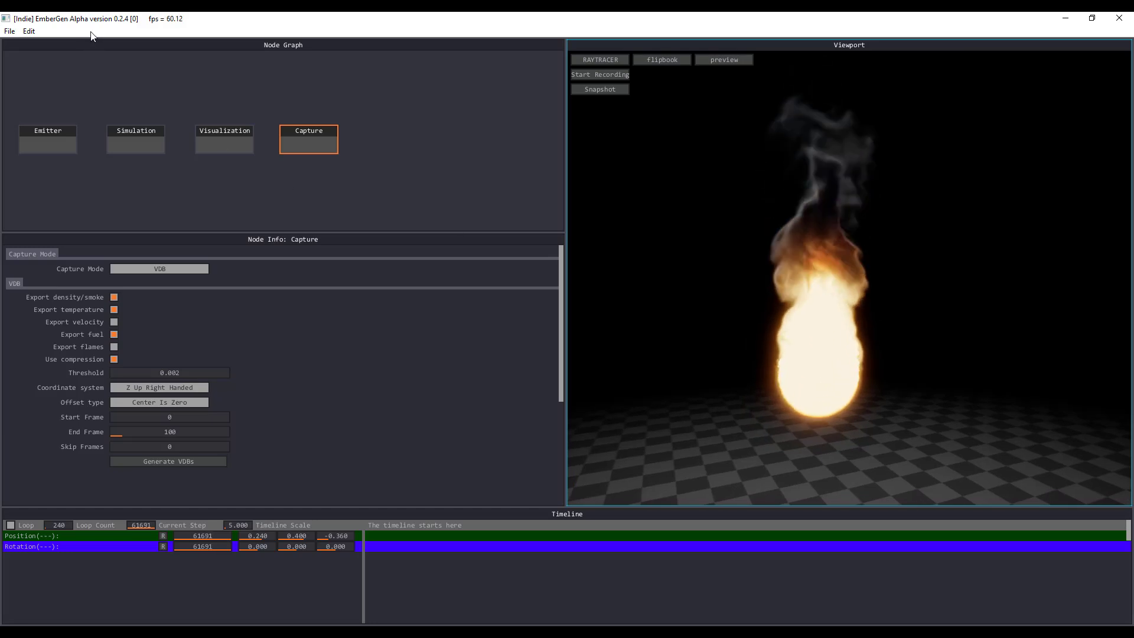
Switch to EmberGen and change the Emitter node's shape type to Torus.
left_click(44, 135)
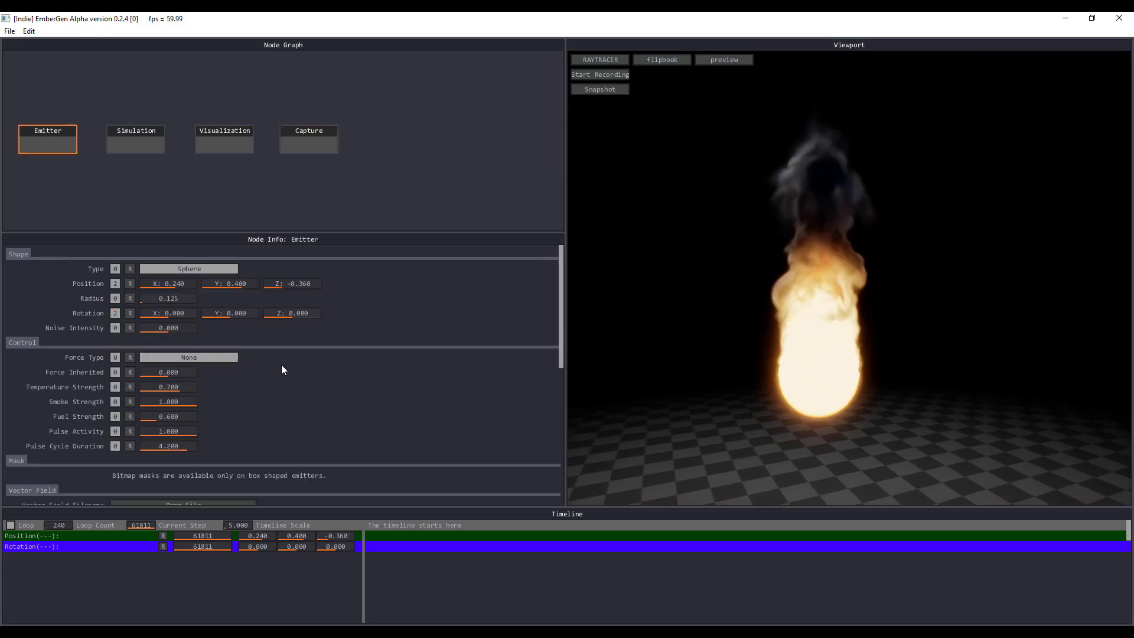
left_click(207, 268)
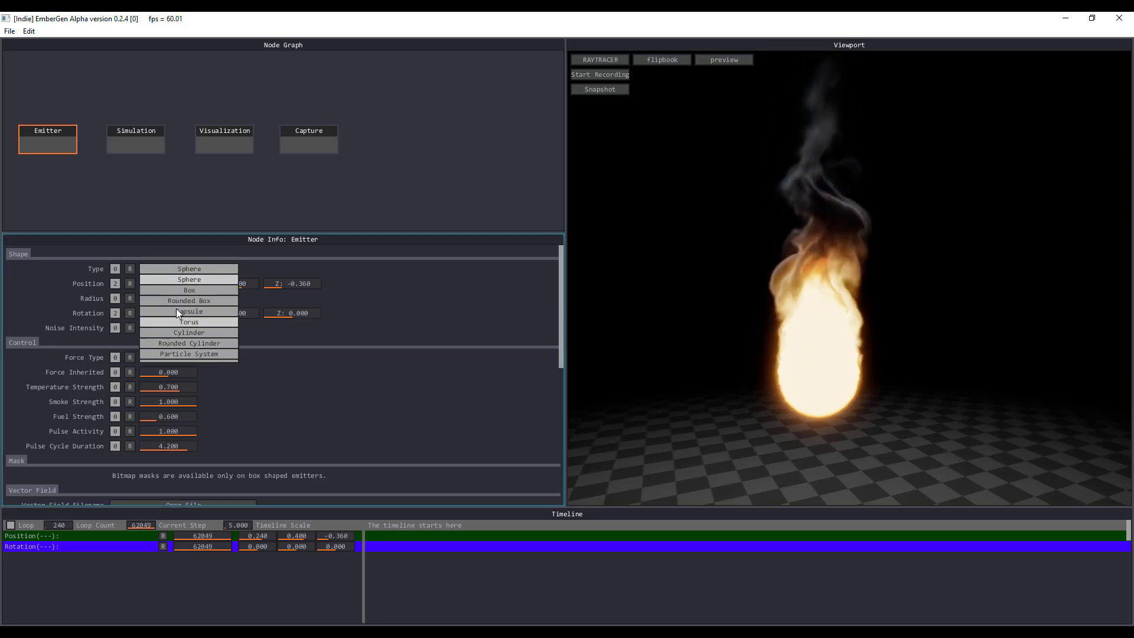
left_click(213, 321)
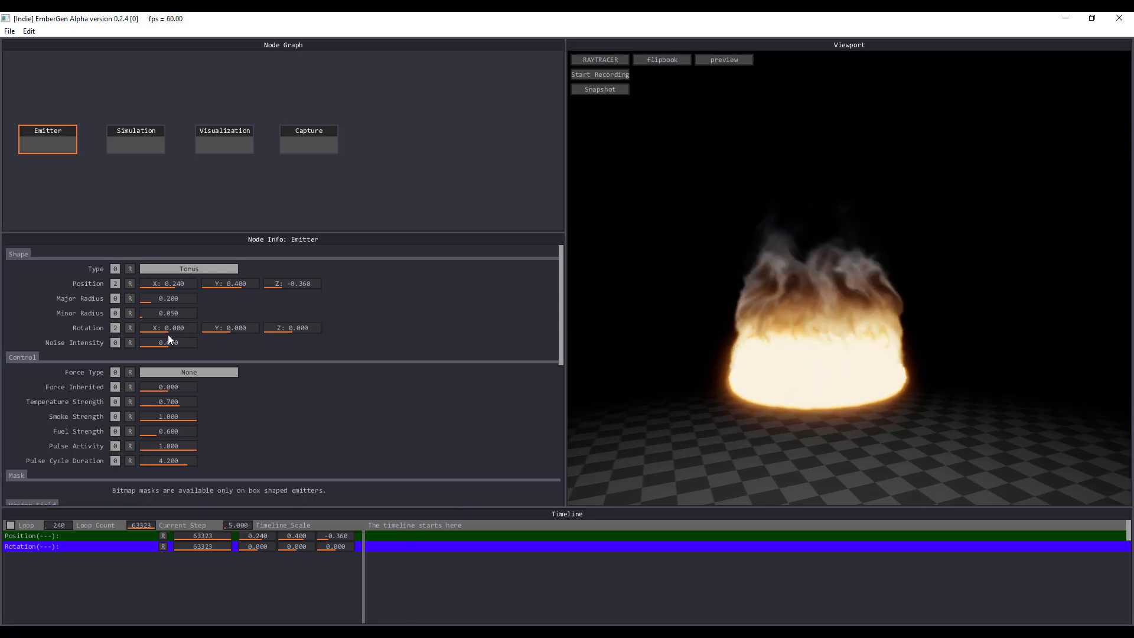
Toggle the emitter's Rotation and Position timeline tracks, leaving both enabled, and turn on timeline looping.
left_click(116, 328)
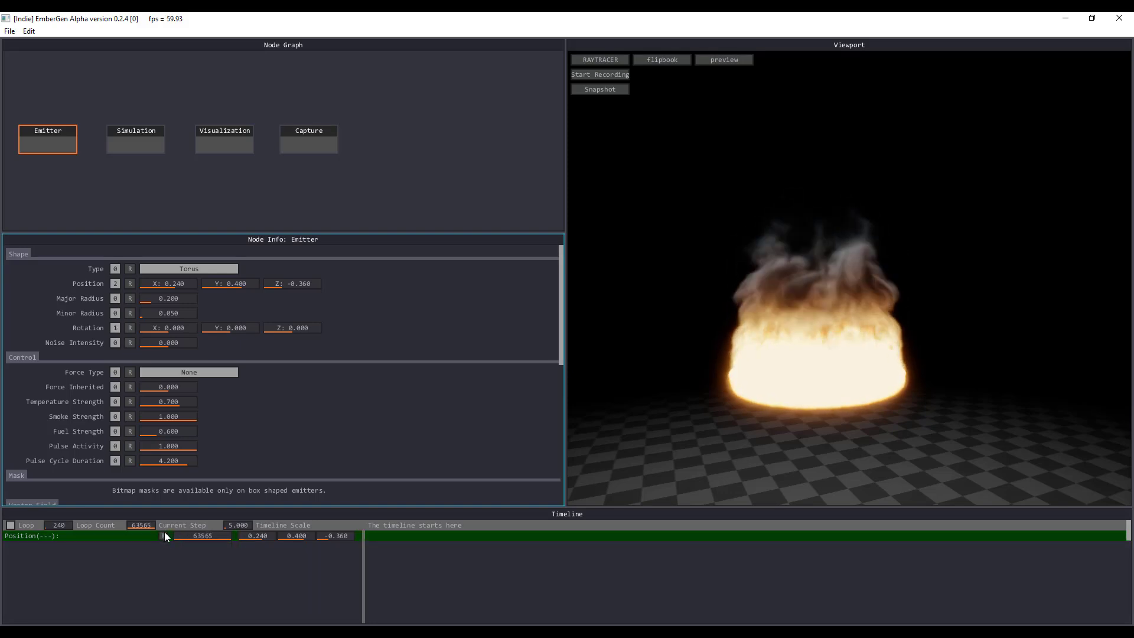
left_click(114, 284)
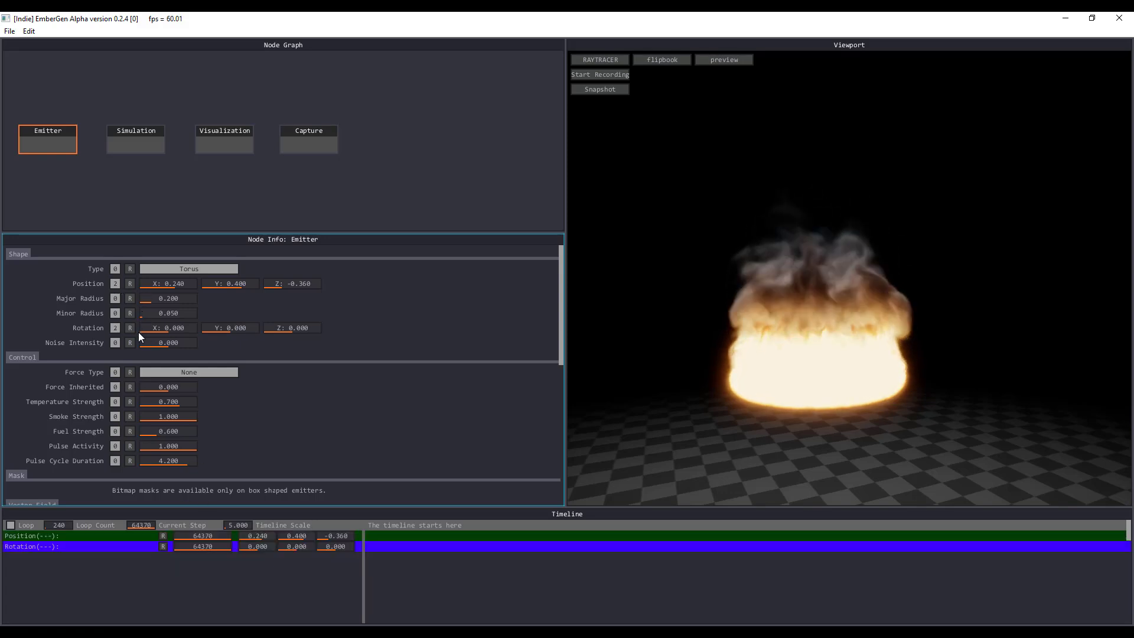
left_click(11, 525)
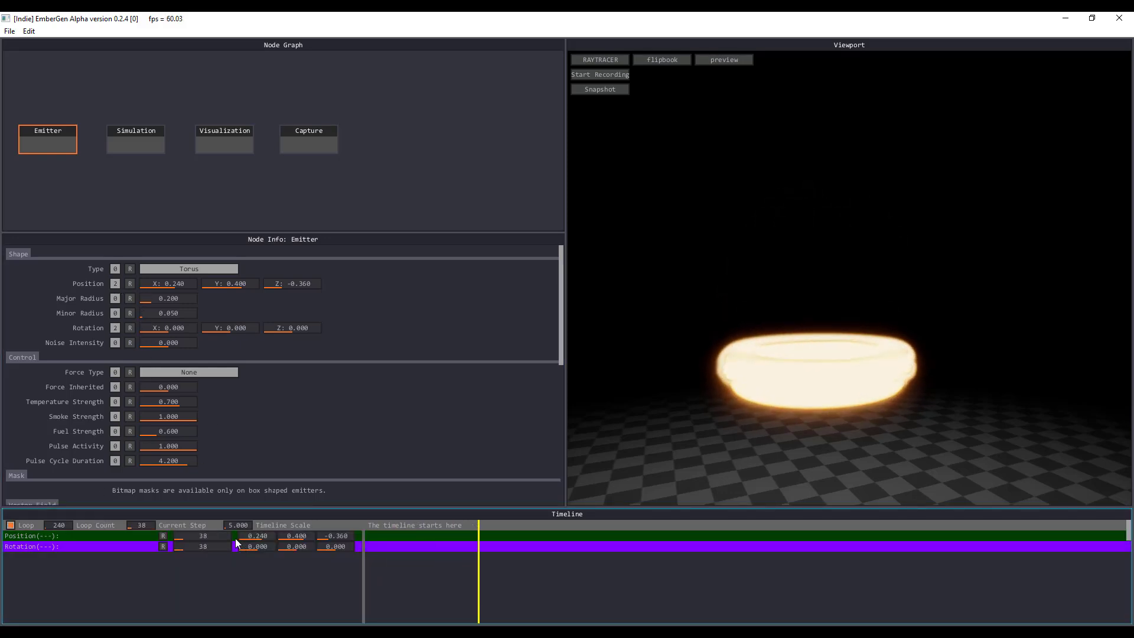
Add two keyframes each for Position and Rotation, with Rotation Y 152.726 at step 139 and Position Y 1.000 at step 205.
left_click(413, 547)
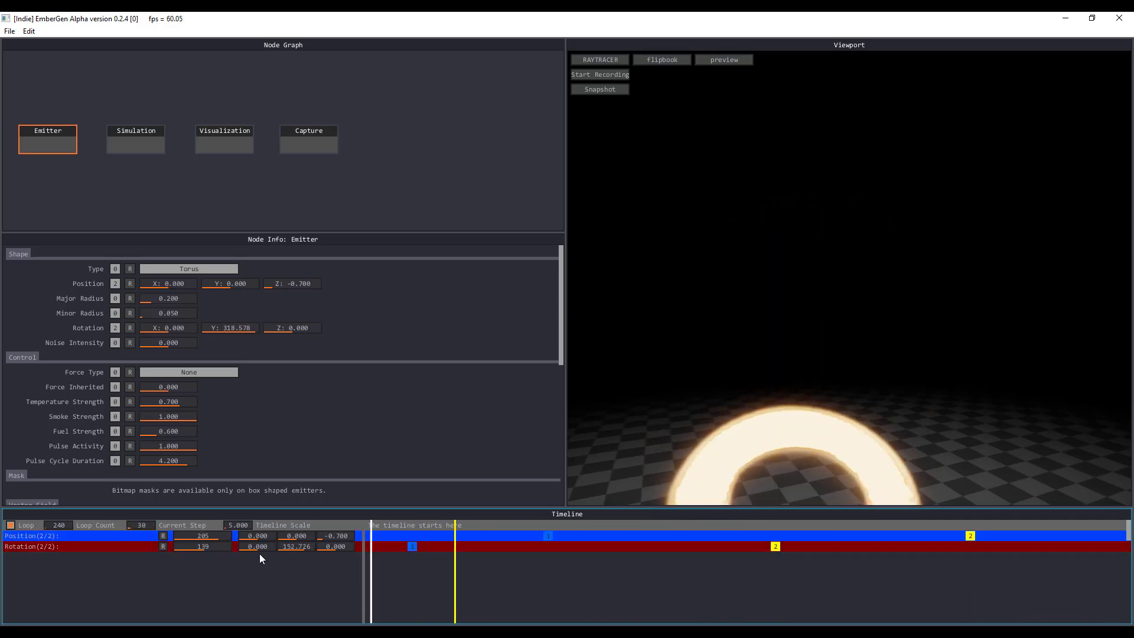
left_click_drag(291, 536, 329, 562)
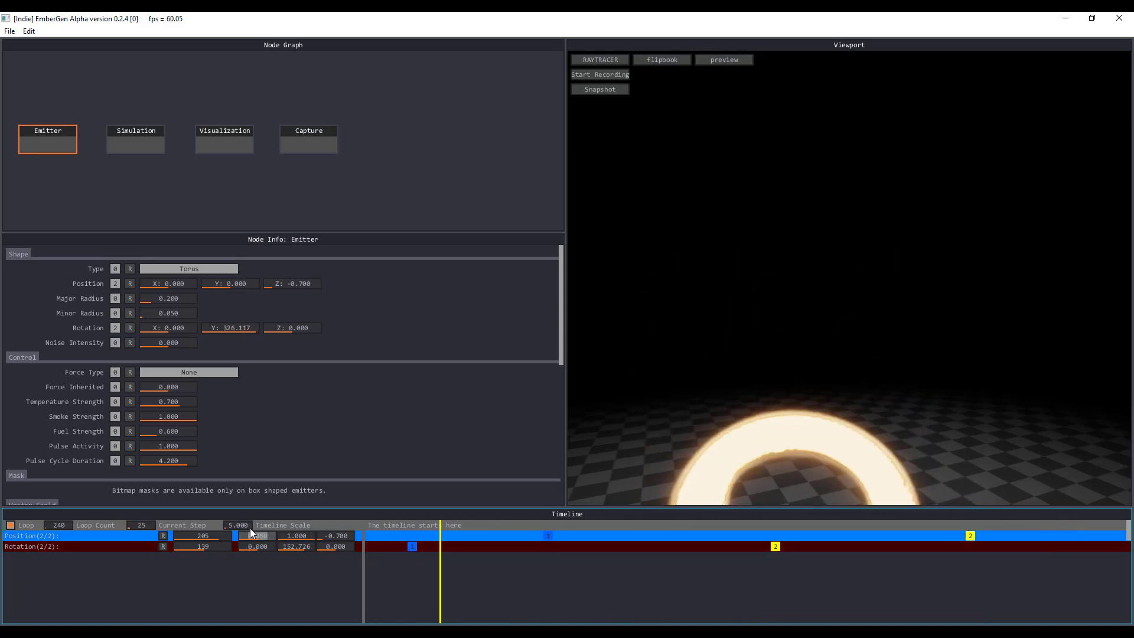